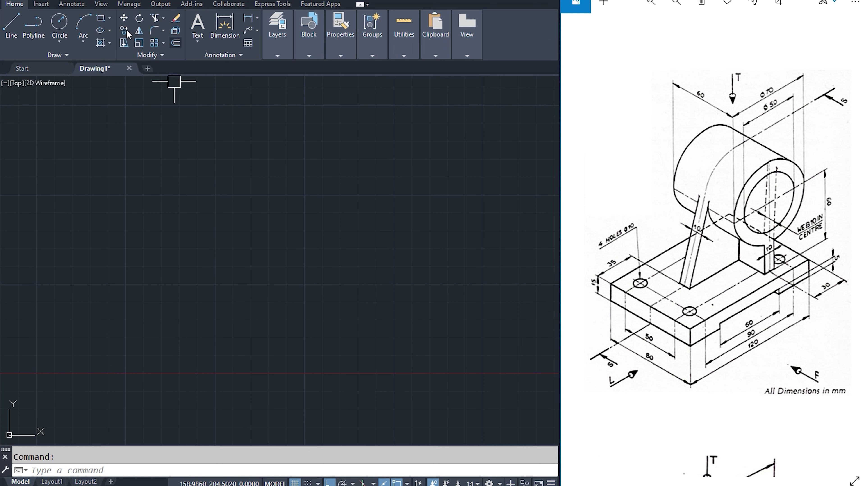
Switch the viewport to the Front named view.
click(101, 4)
click(126, 18)
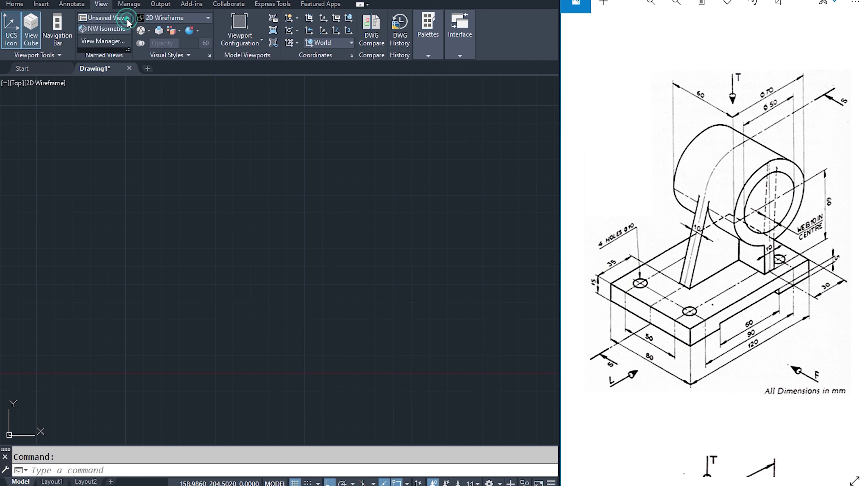
click(102, 68)
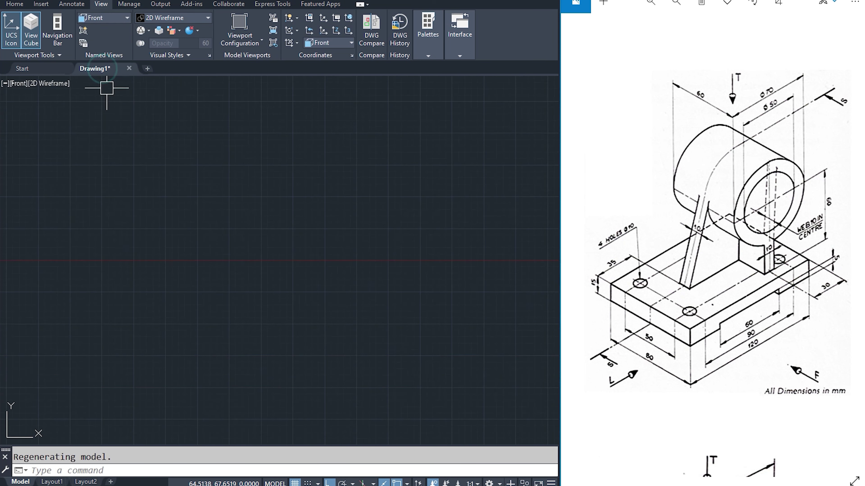
Start the base polyline with a 15 left side, 120 top edge and 15 right side.
text(p)
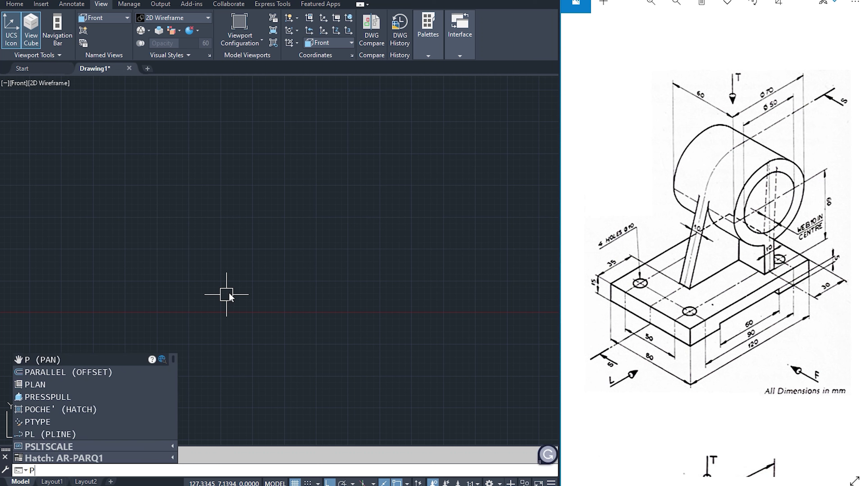
text(l)
key(Return)
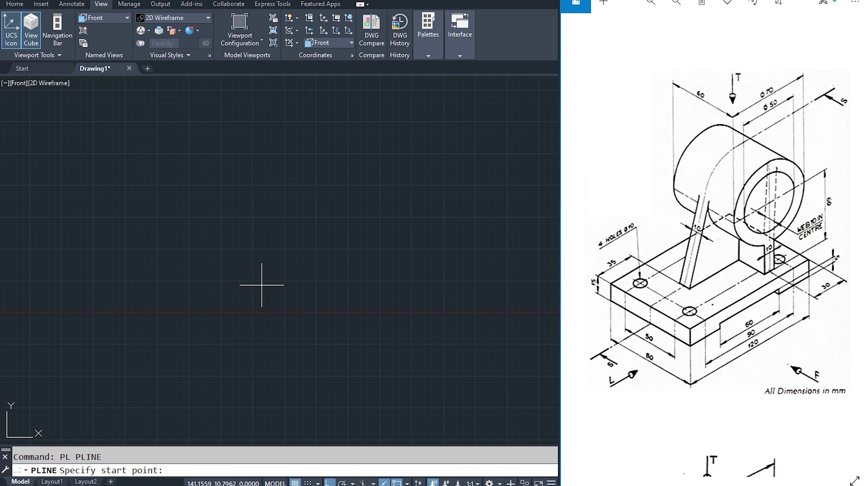
click(153, 311)
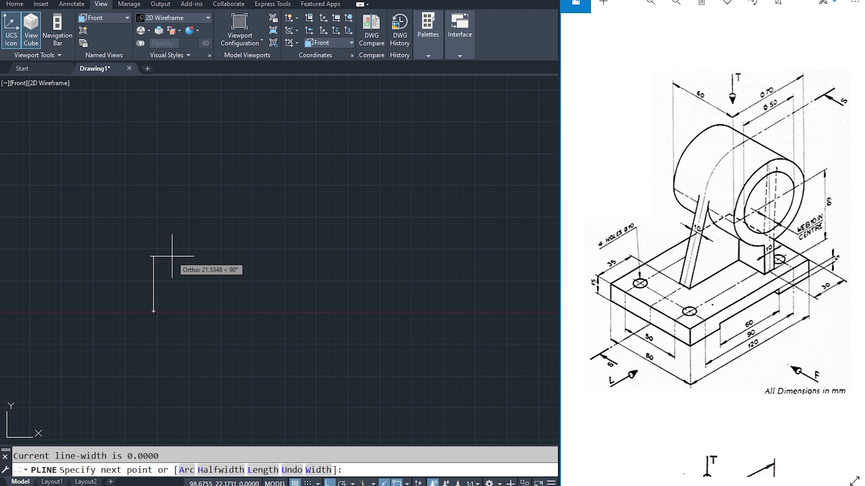
text(15)
key(Return)
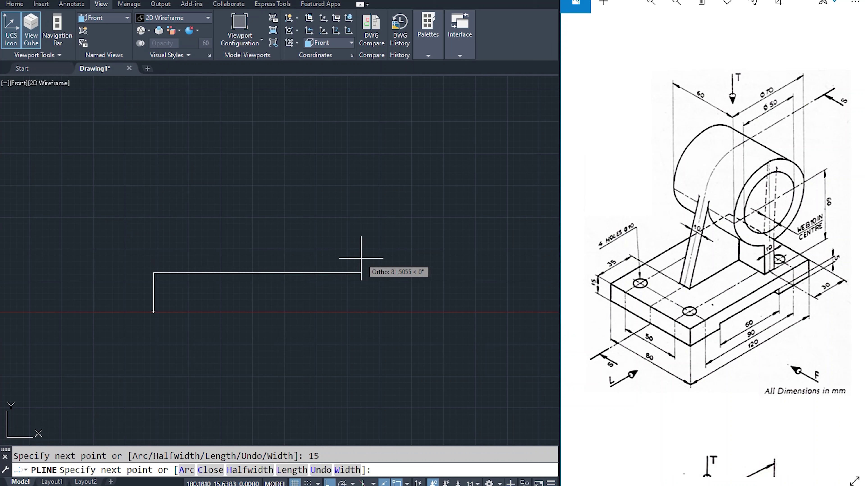
text(120)
key(Return)
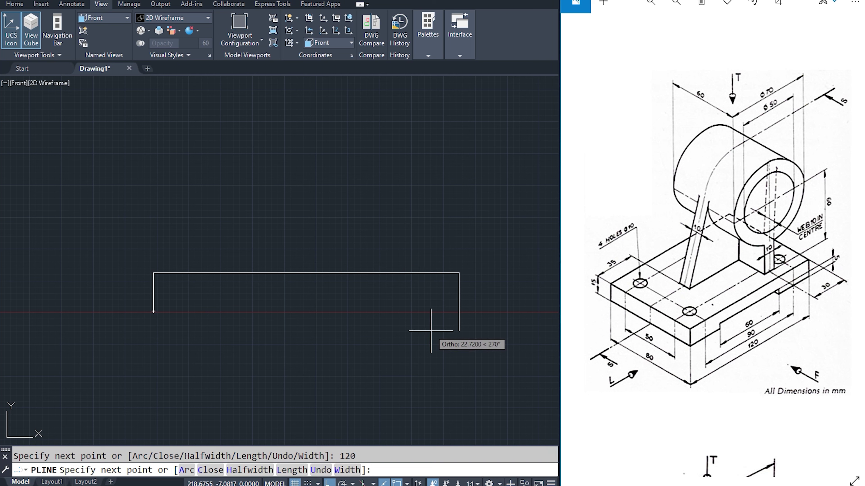
text(5)
key(Return)
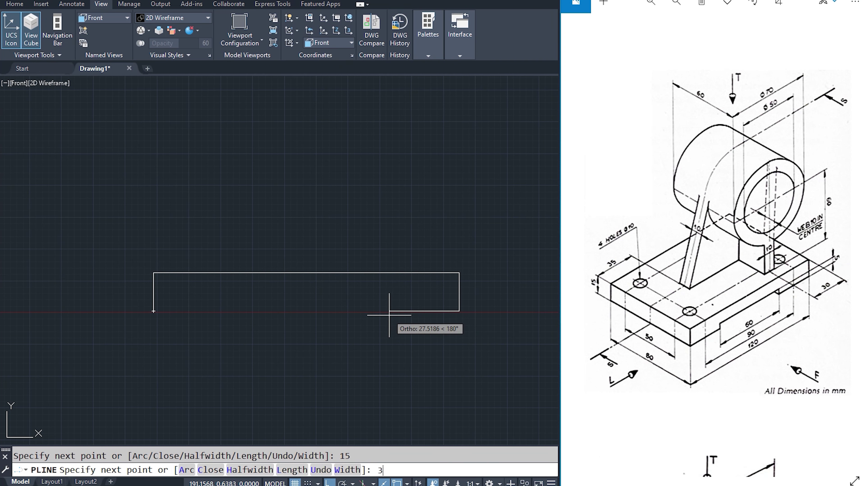
Close the bottom with 30, a 60-wide 5-deep groove, then 30, and select the outline.
text(0)
key(Return)
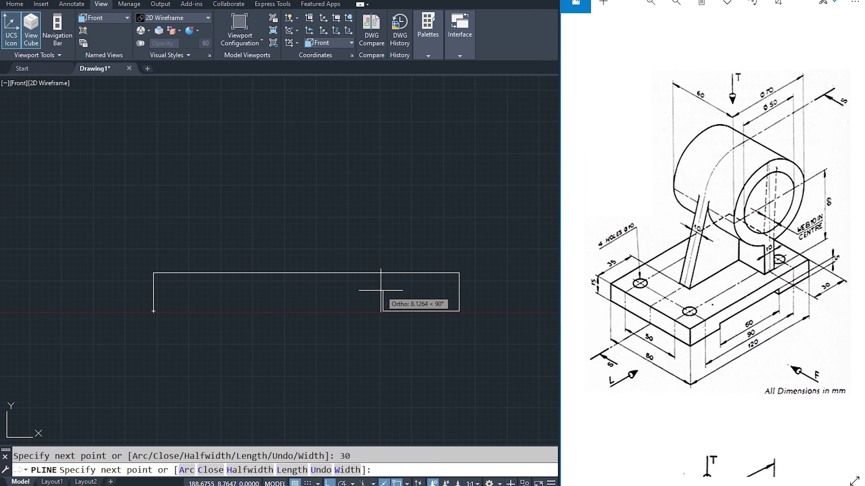
text(5)
key(Return)
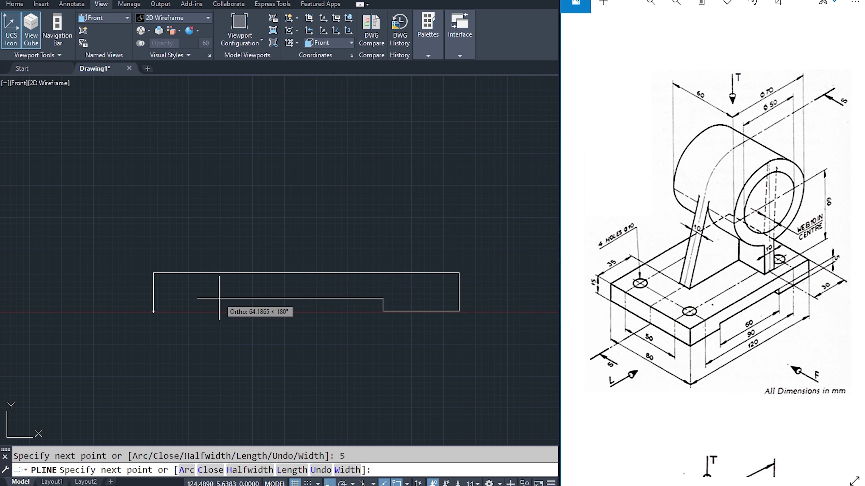
text(60)
key(Return)
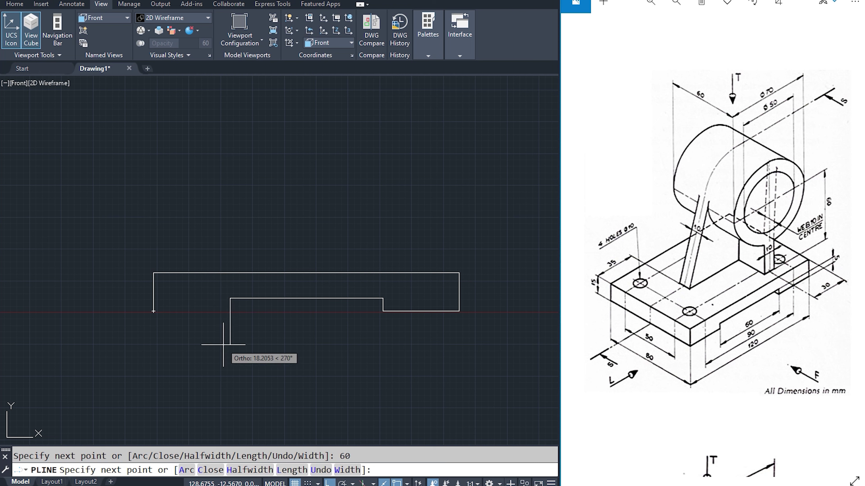
text(5)
key(Return)
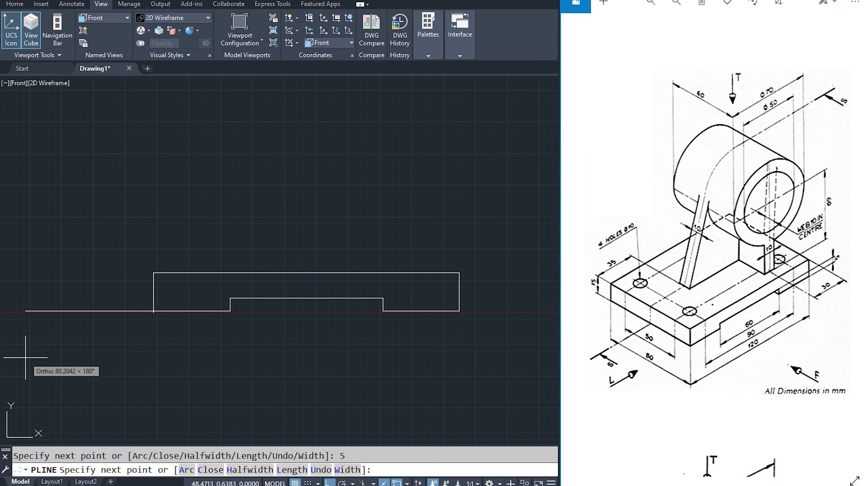
text(0)
key(Return)
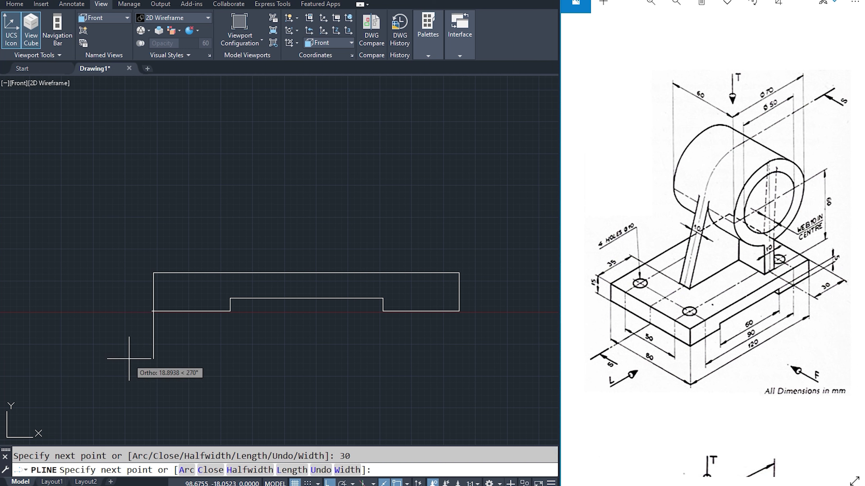
key(Escape)
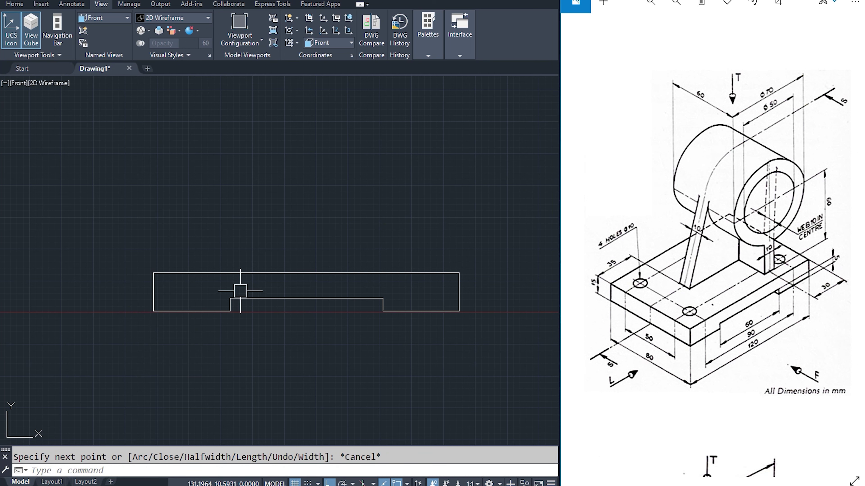
click(241, 298)
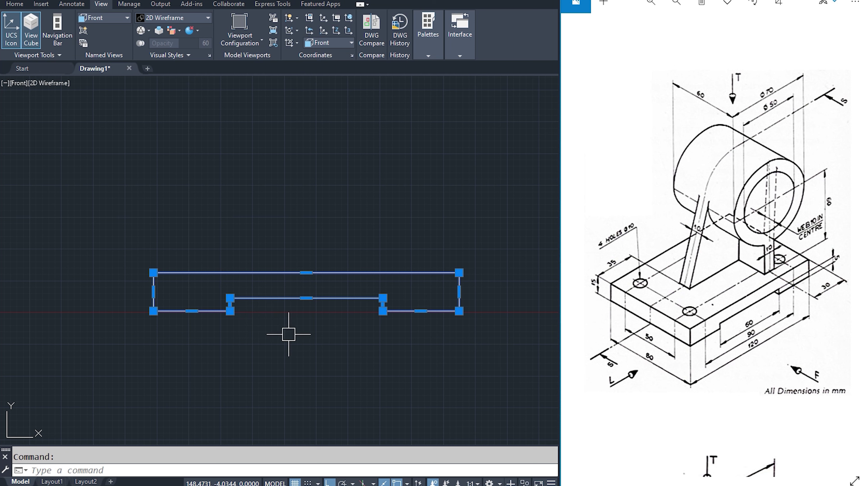
Orbit the base profile into a tilted 3D view with the grid off, and show Draw > Modeling.
shift+middle_drag(205, 268, 269, 372)
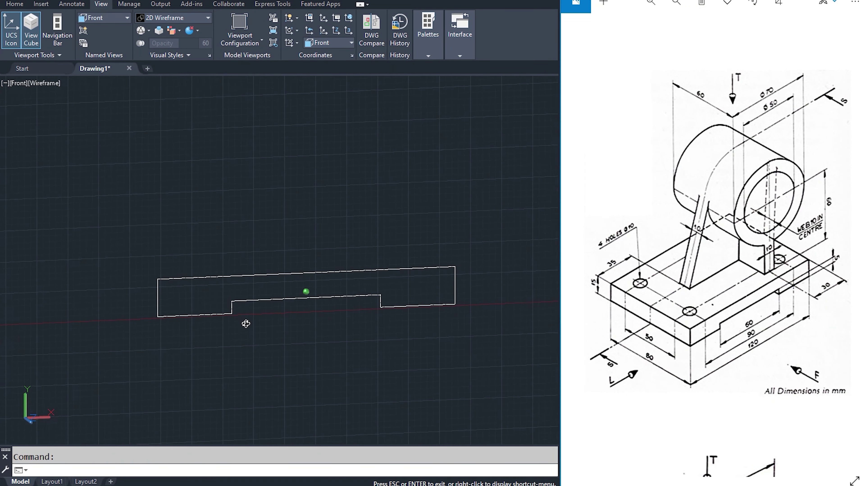
key(F7)
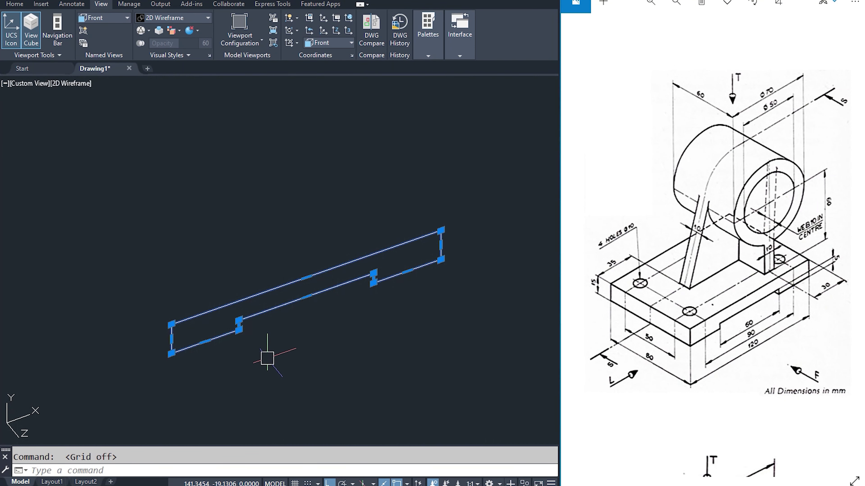
shift+middle_drag(256, 334, 262, 343)
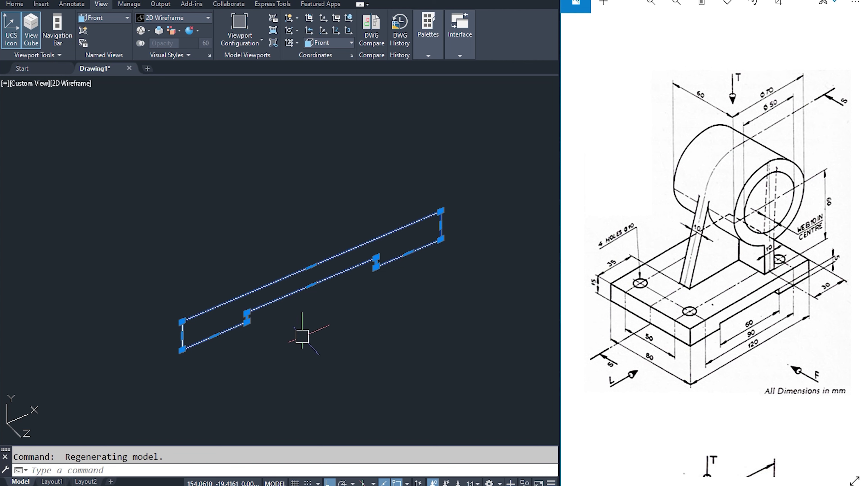
text(eEX)
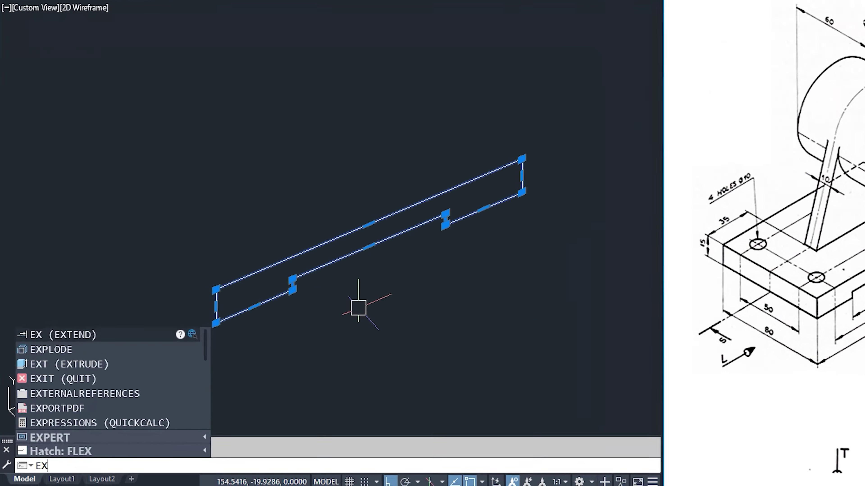
text(t)
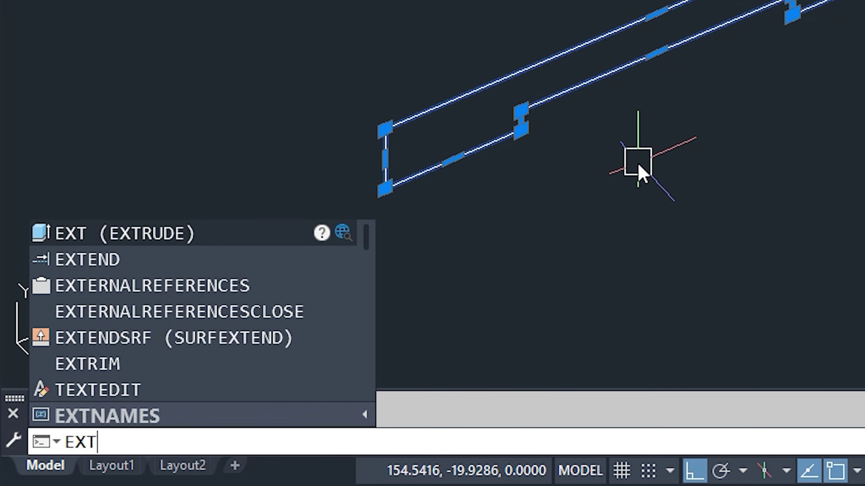
key(Escape)
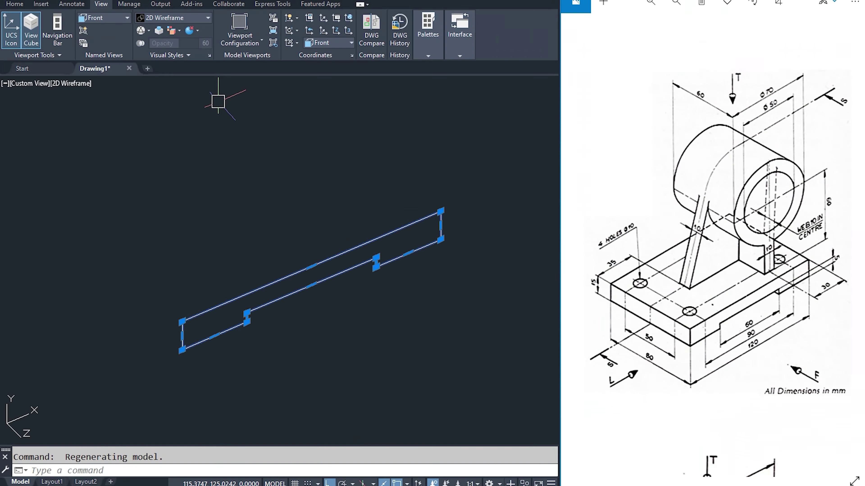
click(189, 1)
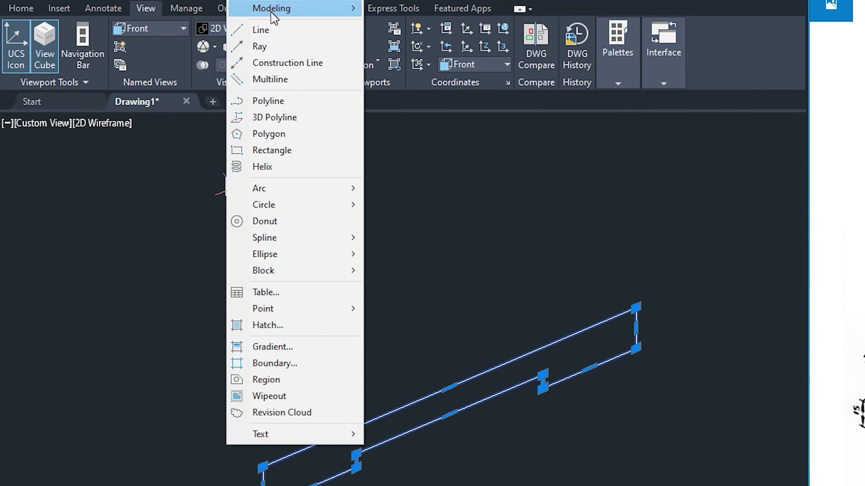
mouse_move(290, 8)
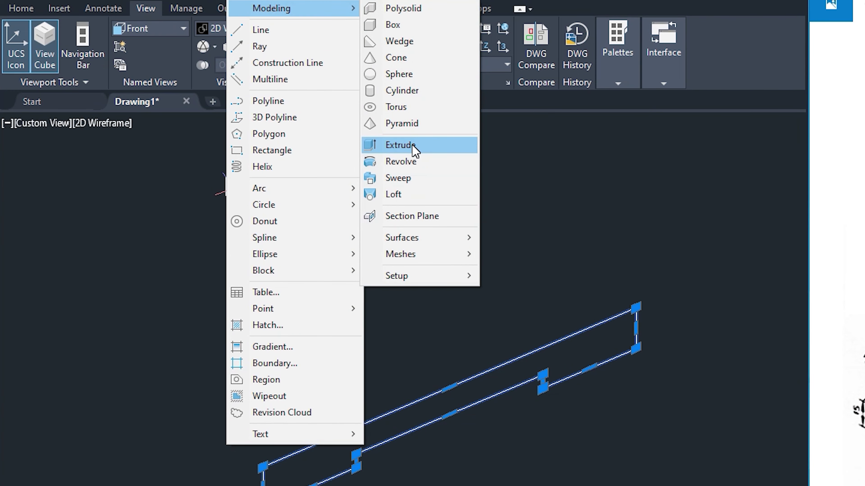
Extrude the grooved base profile 80 units into a solid plate.
click(412, 145)
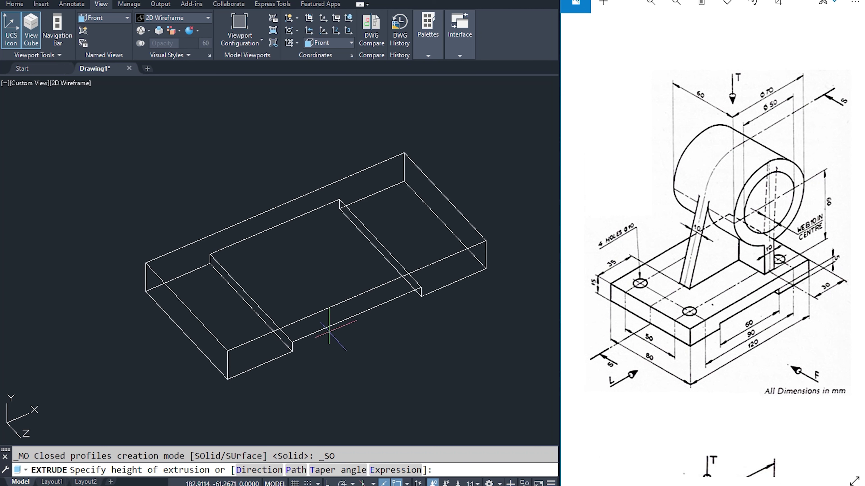
text(80)
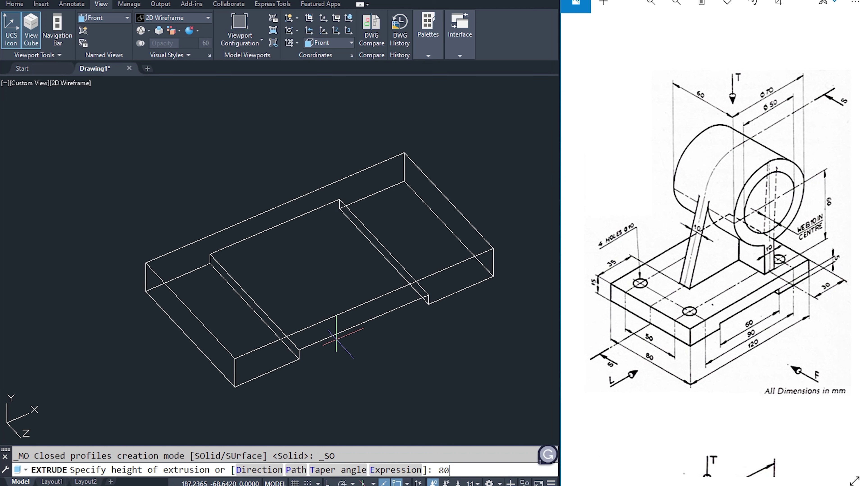
key(Return)
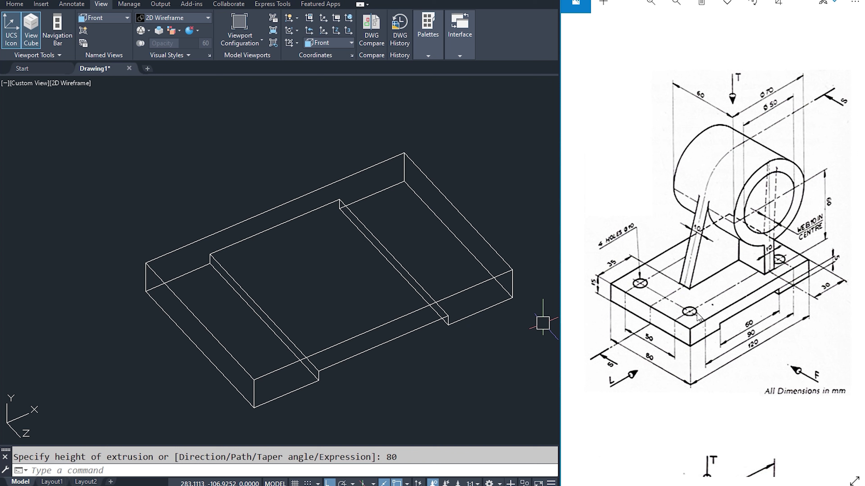
middle_drag(298, 389, 299, 385)
text(l)
key(Return)
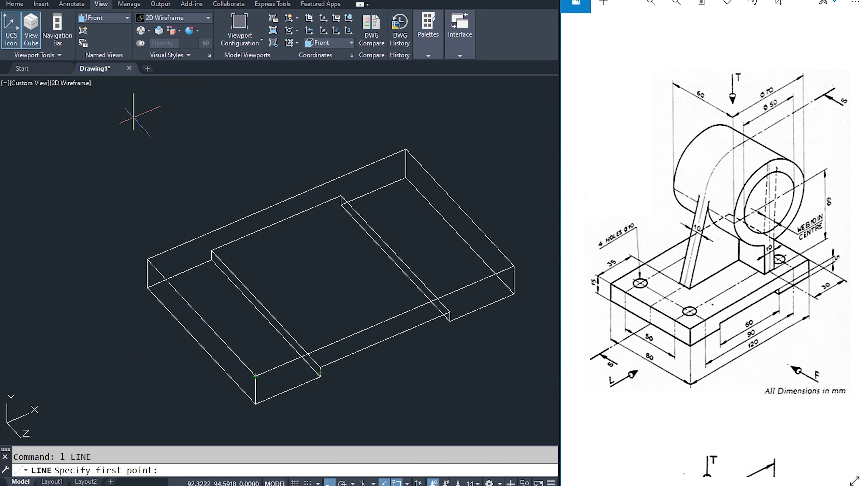
Align the UCS to the base plate's top face.
click(137, 3)
mouse_move(161, 261)
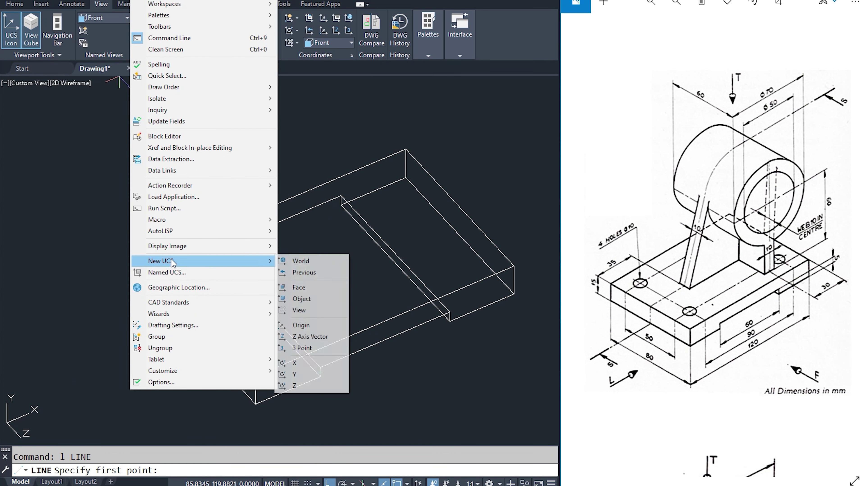
click(292, 286)
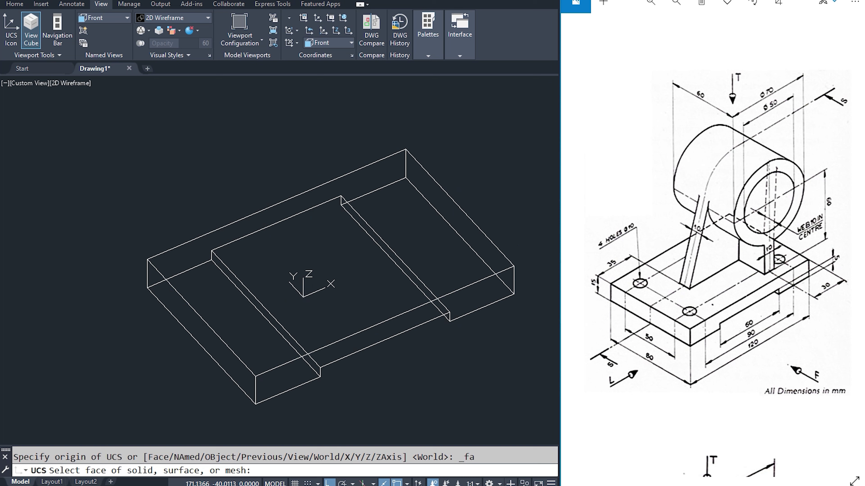
click(303, 296)
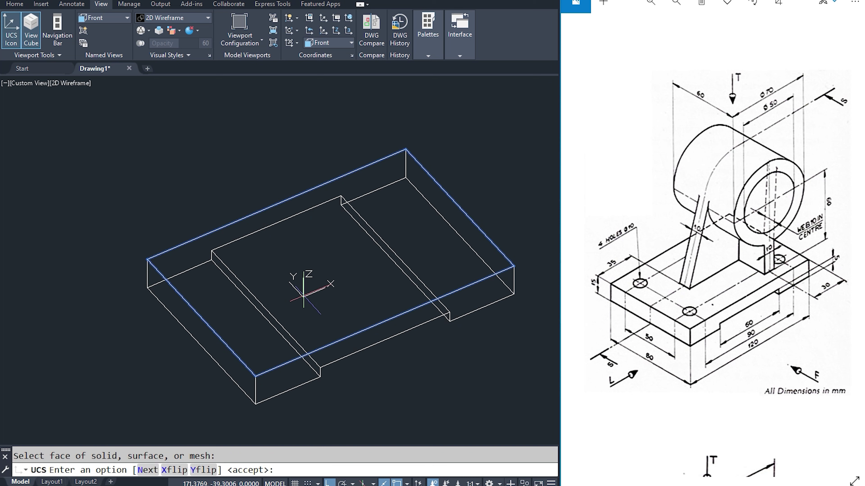
key(Return)
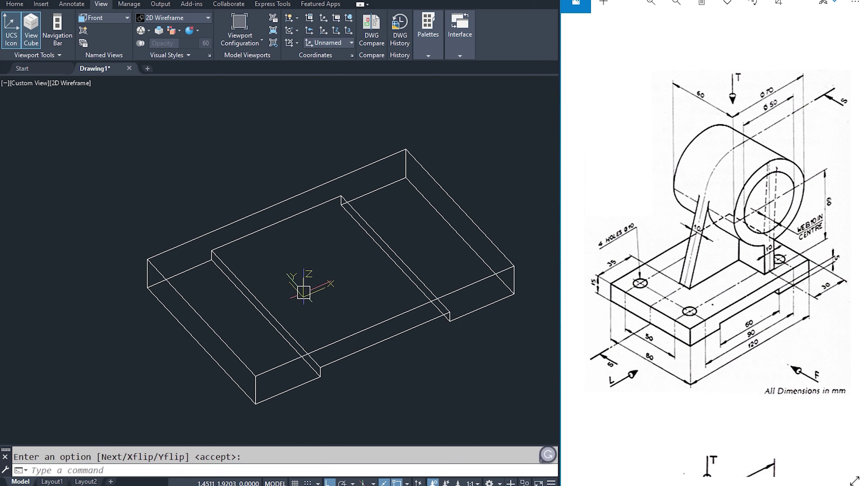
Draw two 15-unit guide lines from the front corner to mark the first hole centre.
text(l)
key(Return)
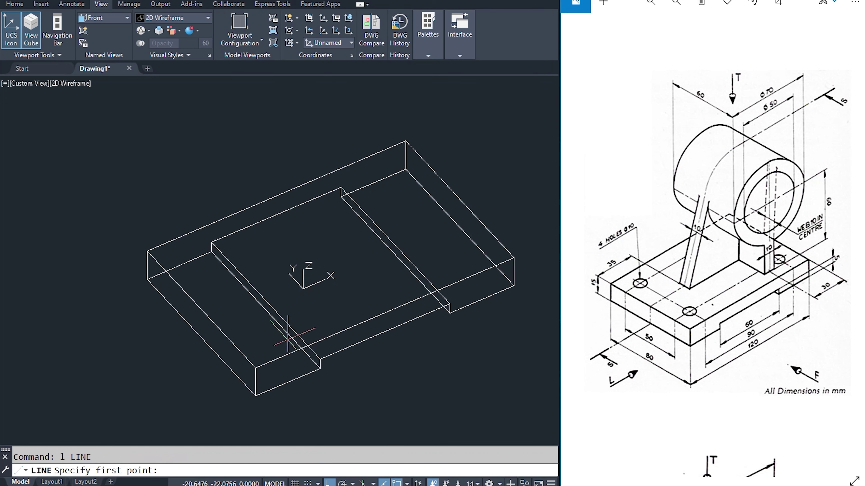
click(255, 368)
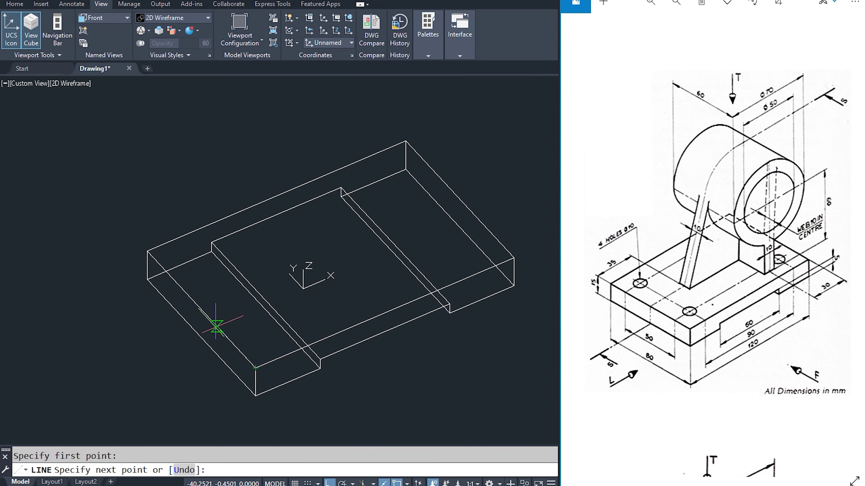
text(15)
key(Return)
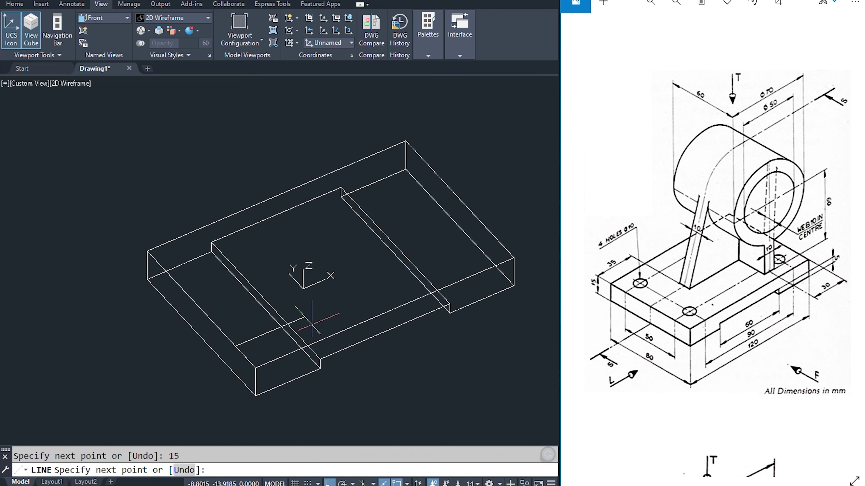
scroll(257, 337, up, 3)
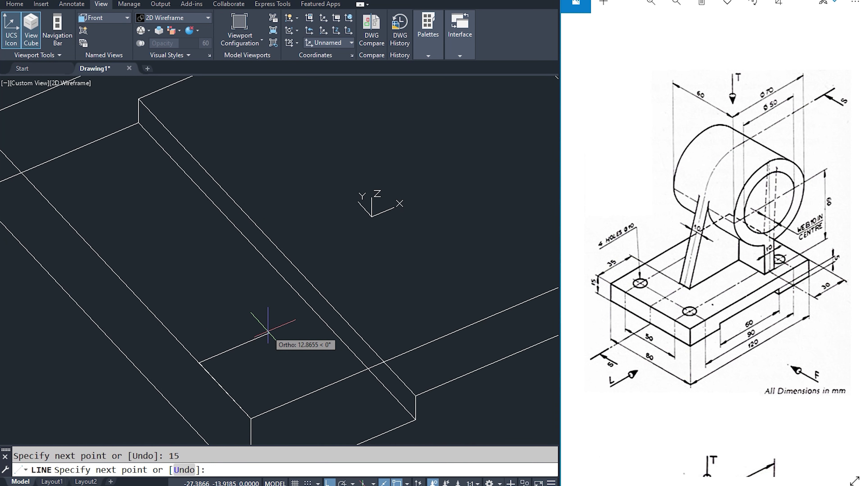
text(15)
key(Return)
key(Escape)
scroll(241, 337, down, 4)
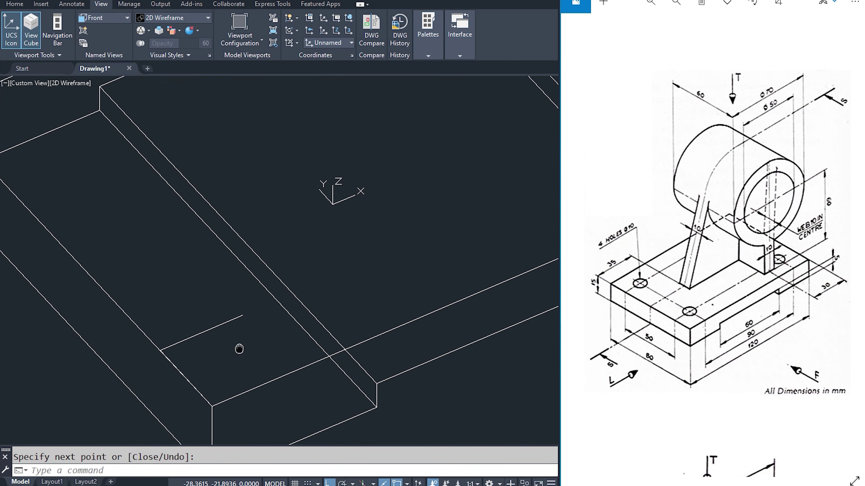
key(Escape)
middle_drag(248, 329, 241, 342)
text(CYL)
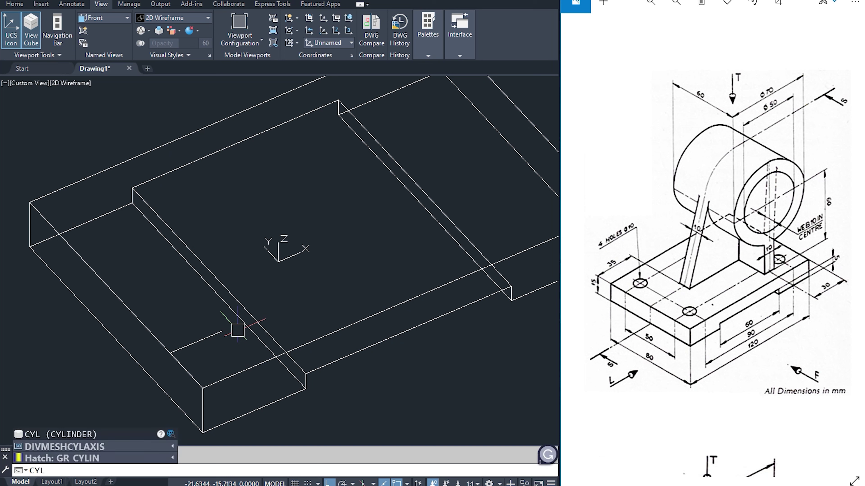
Create a 10-diameter cylinder of height -15 at the guide lines' endpoint.
key(Return)
click(222, 331)
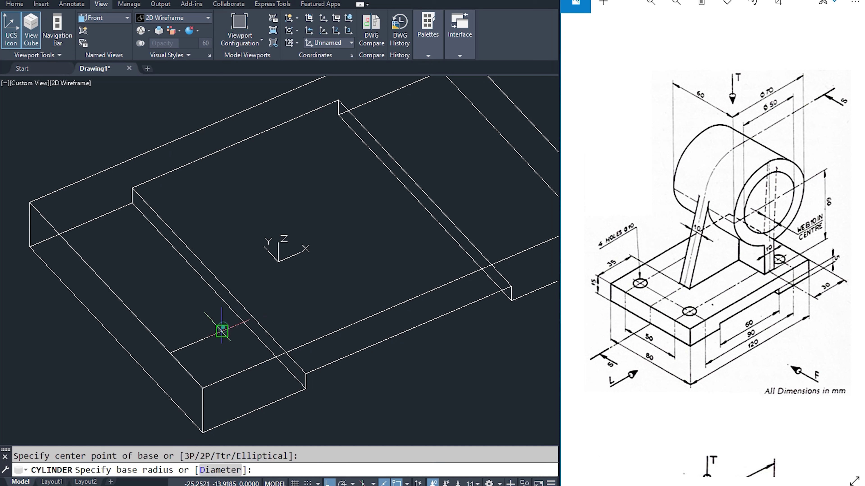
scroll(219, 322, up, 2)
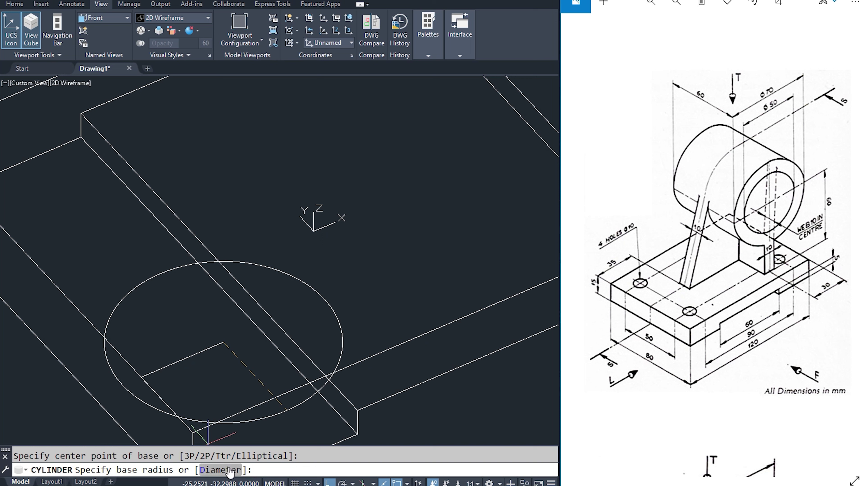
text(d)
key(Return)
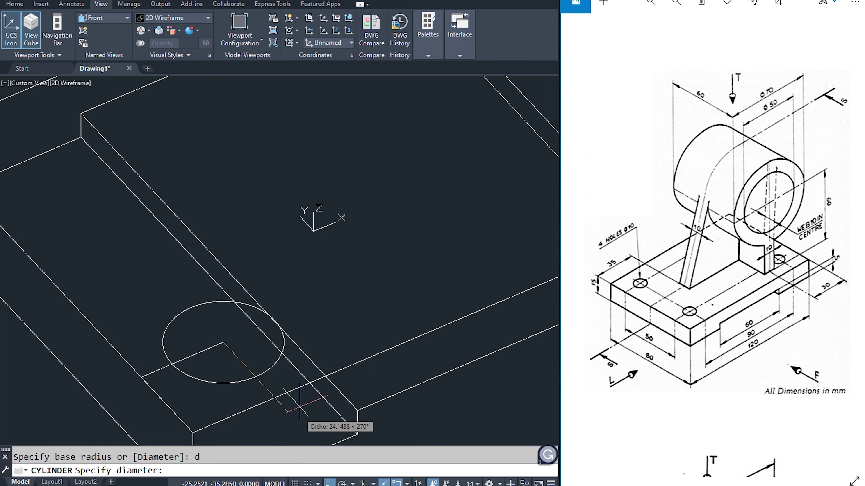
text(10)
key(Return)
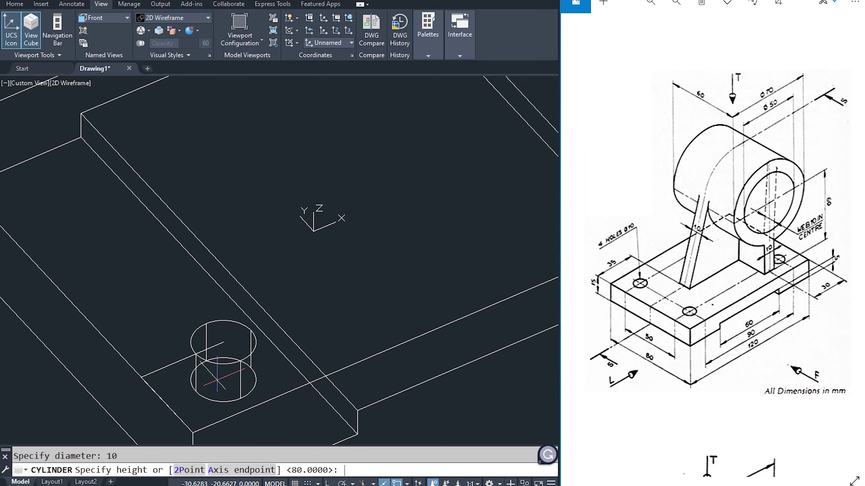
middle_drag(231, 333, 235, 289)
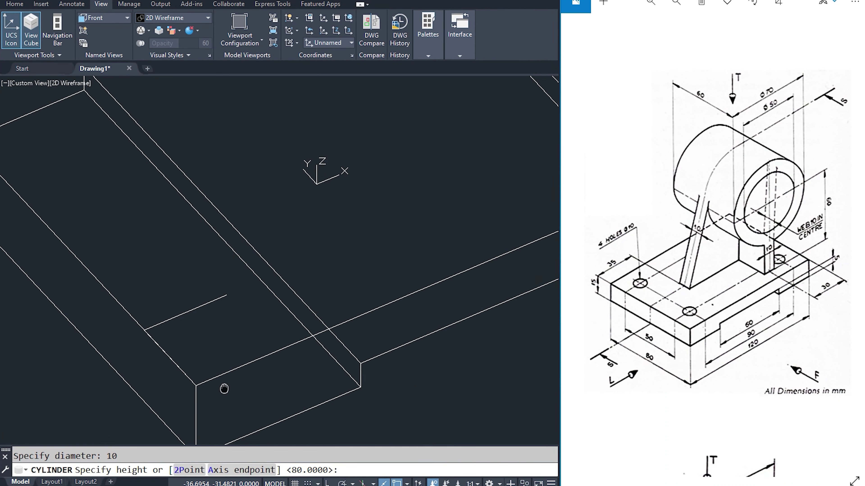
middle_drag(224, 388, 231, 329)
text(-1)
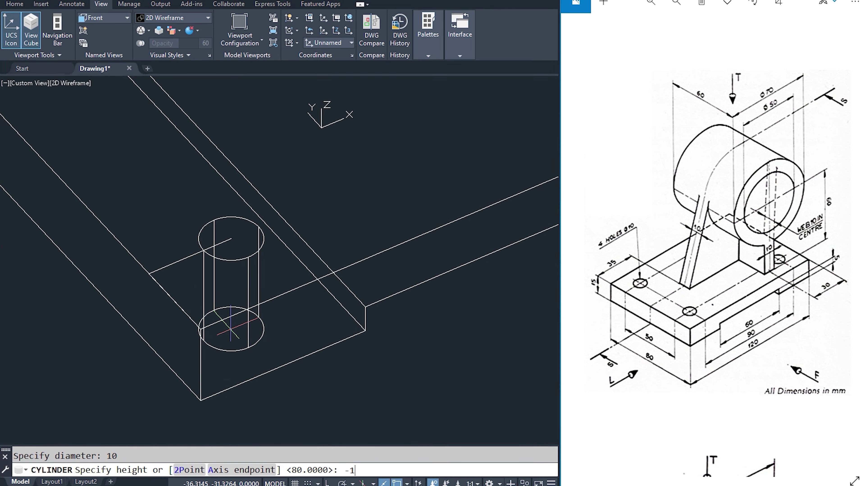
text(5)
key(Return)
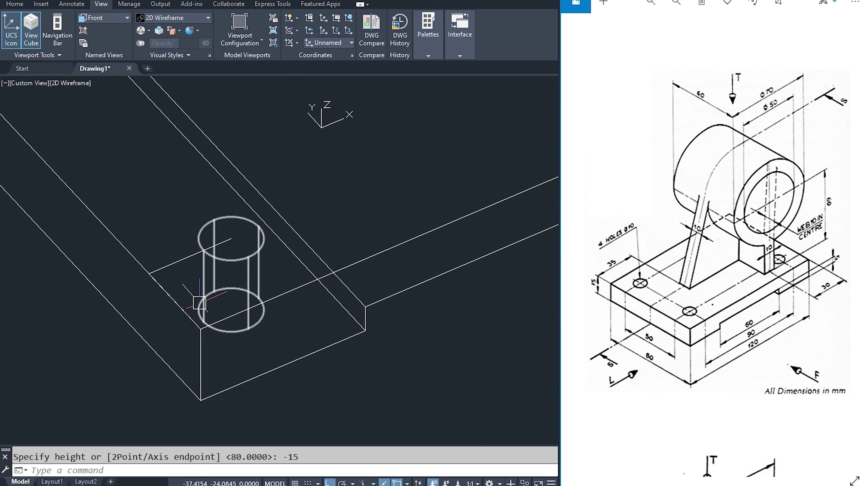
middle_drag(284, 281, 260, 329)
click(235, 323)
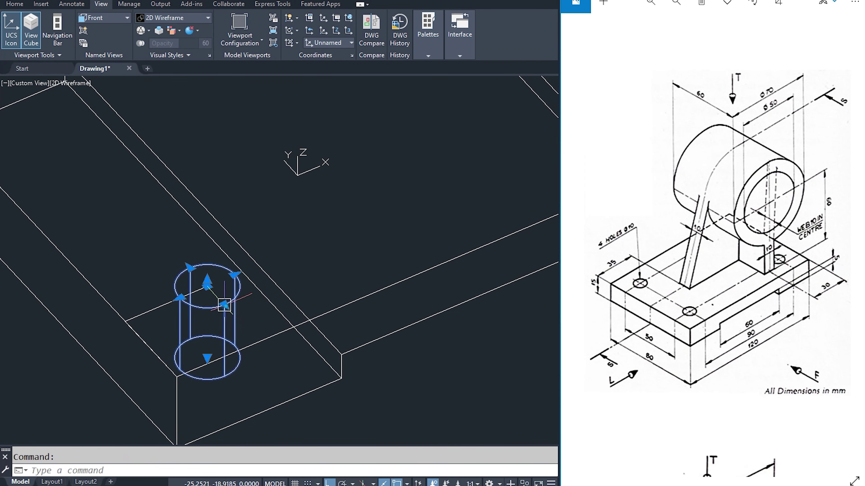
scroll(278, 286, down, 1)
scroll(205, 335, down, 3)
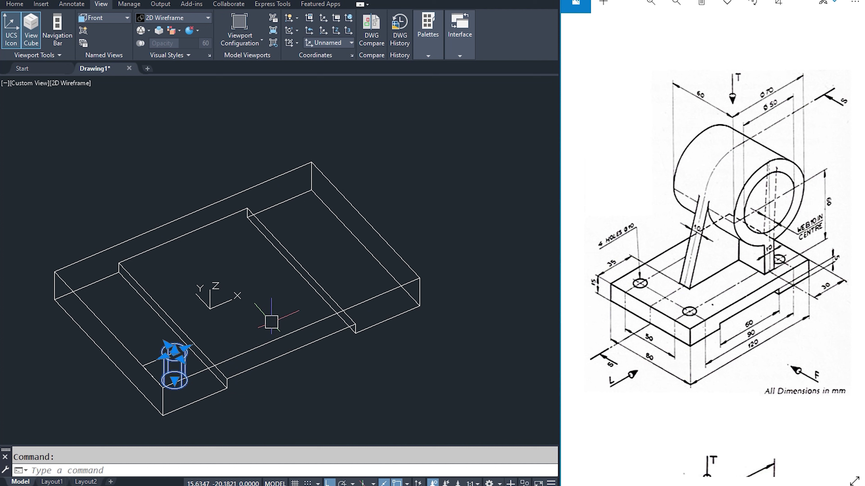
text(m)
Mirror the front-left cylinder across the base's front-to-back midline, keeping the original.
key(Escape)
shift+middle_drag(276, 311, 193, 344)
text(mi)
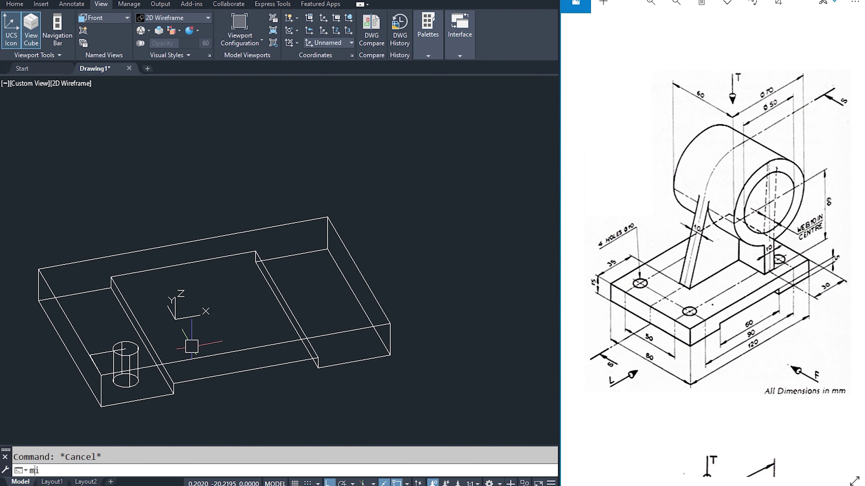
key(Return)
click(125, 363)
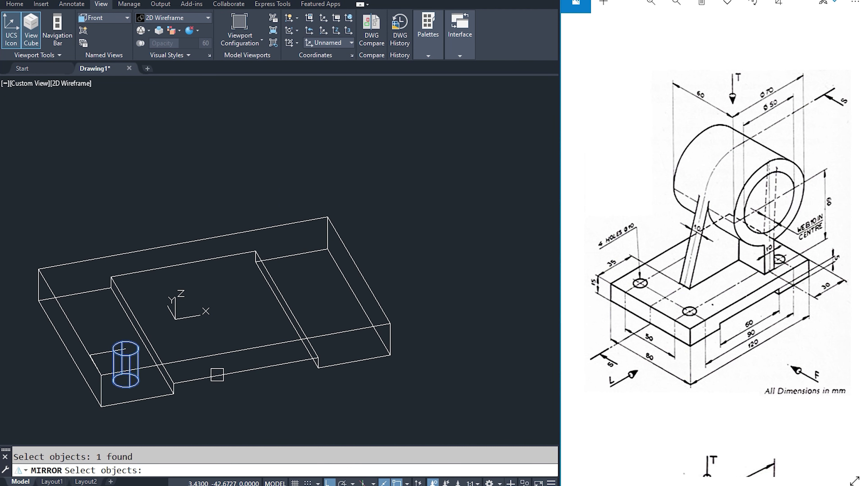
key(Return)
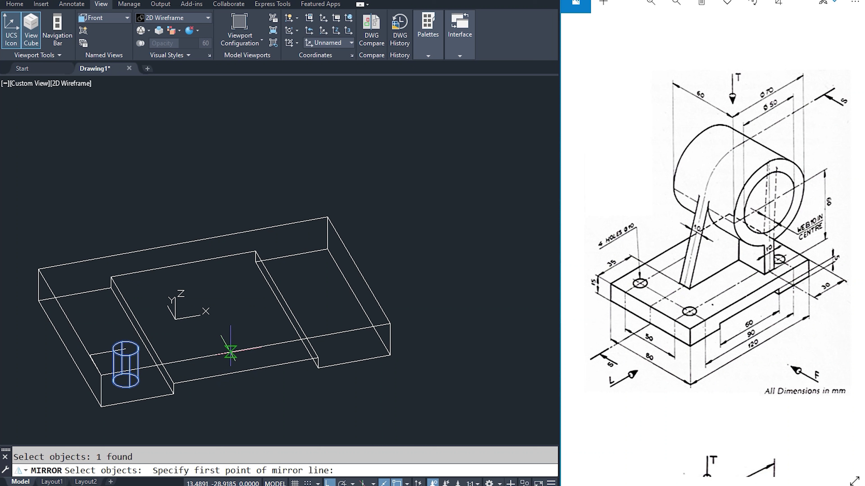
click(245, 348)
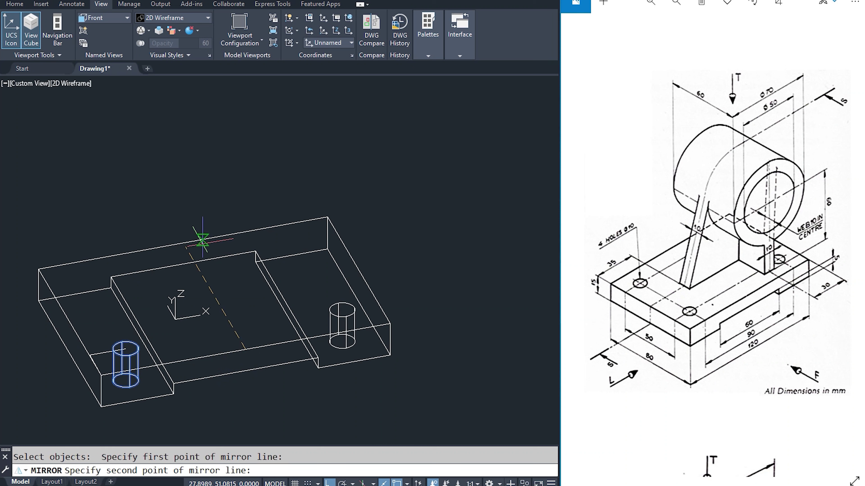
click(183, 242)
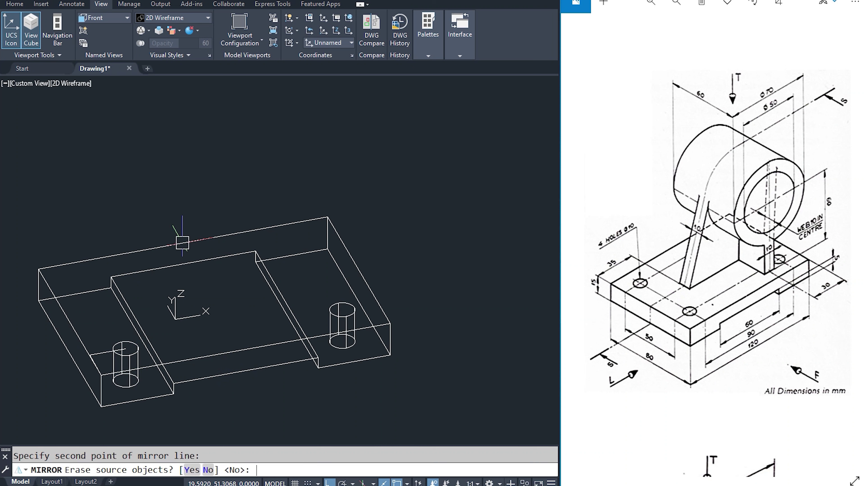
key(Return)
Mirror both front cylinders across the side-to-side midline, keeping the originals.
click(135, 354)
click(341, 321)
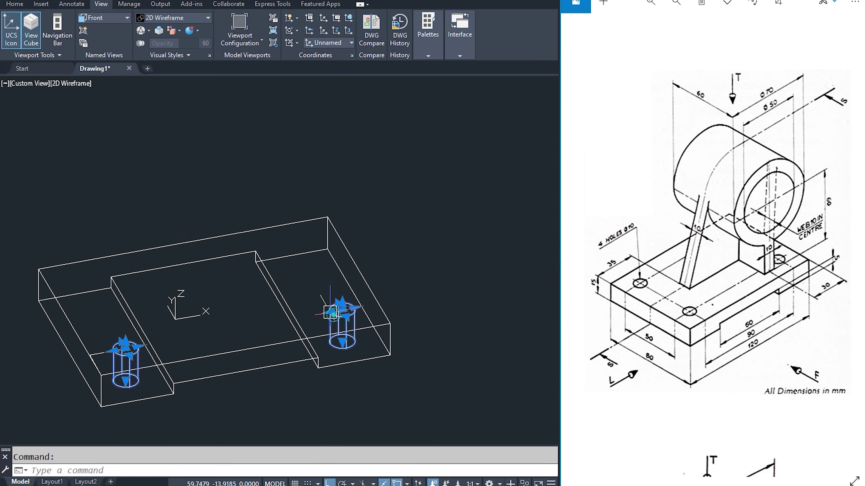
text(mi)
key(Return)
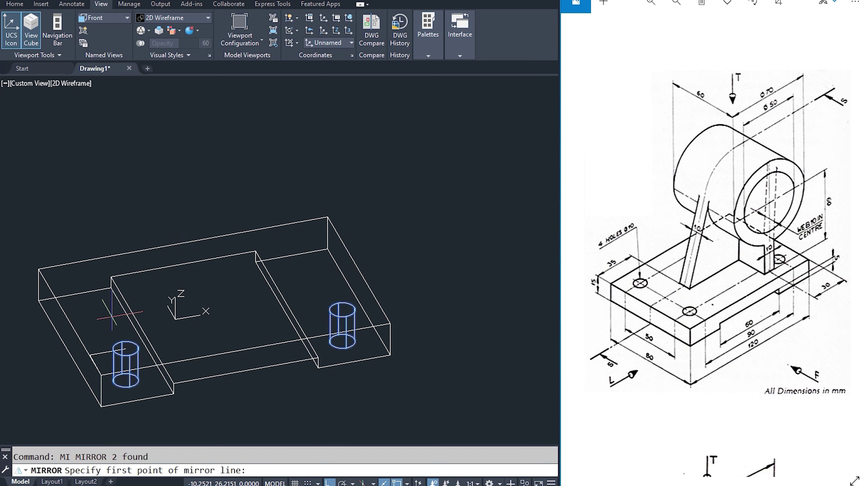
click(70, 320)
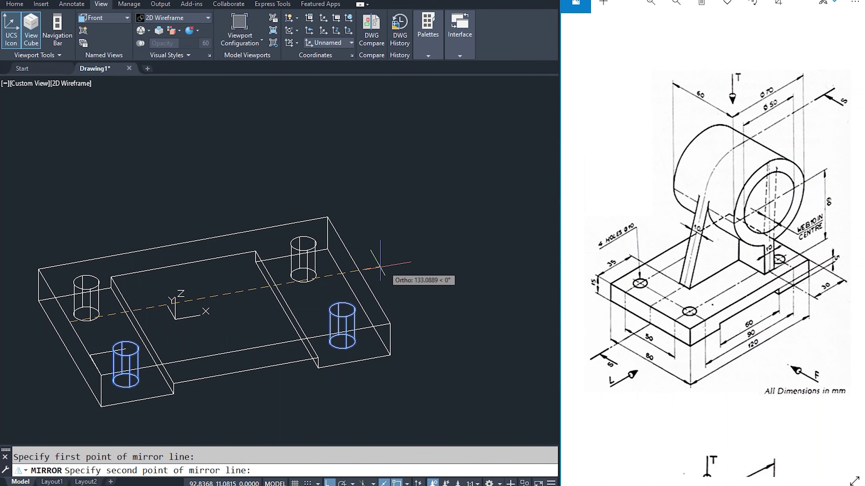
click(361, 270)
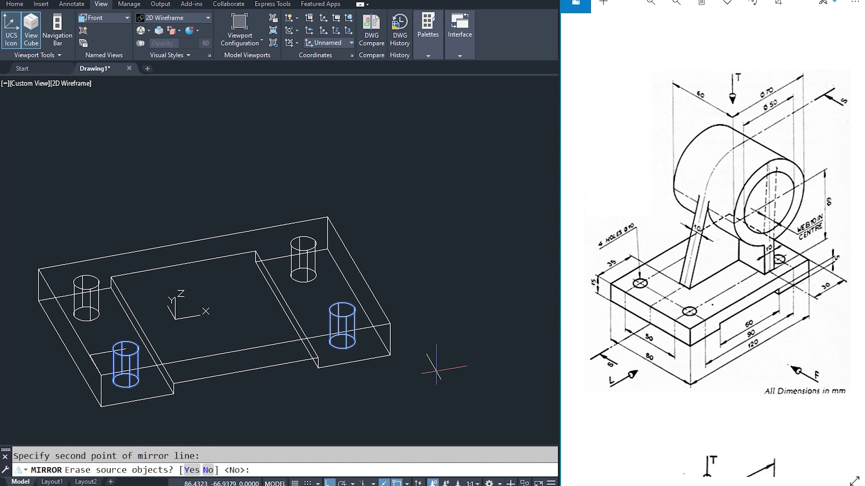
key(Return)
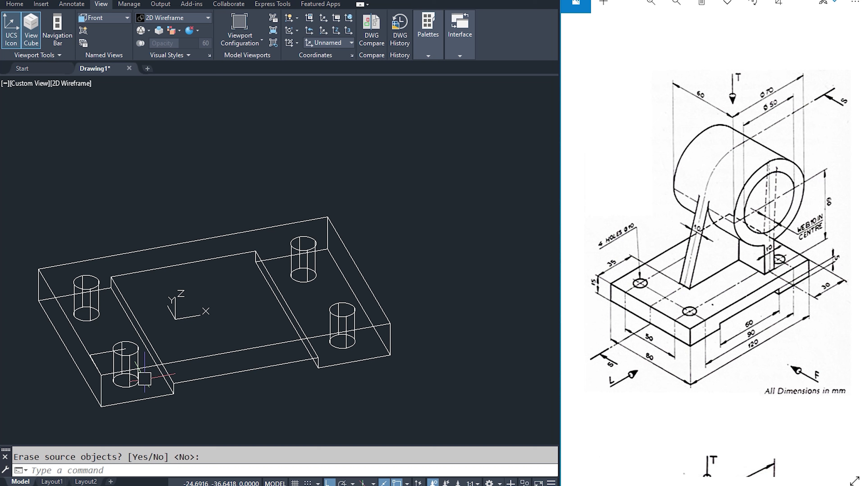
Subtract all four corner cylinders from the grooved base to make 10-diameter holes.
text(su)
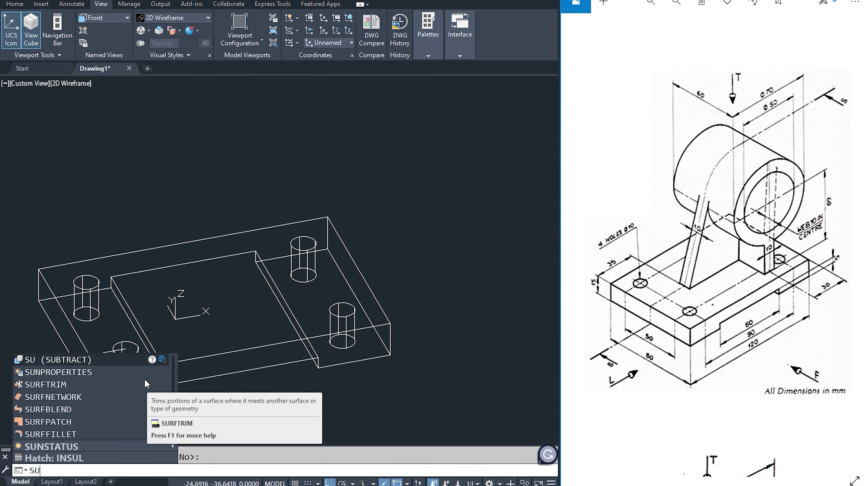
key(Escape)
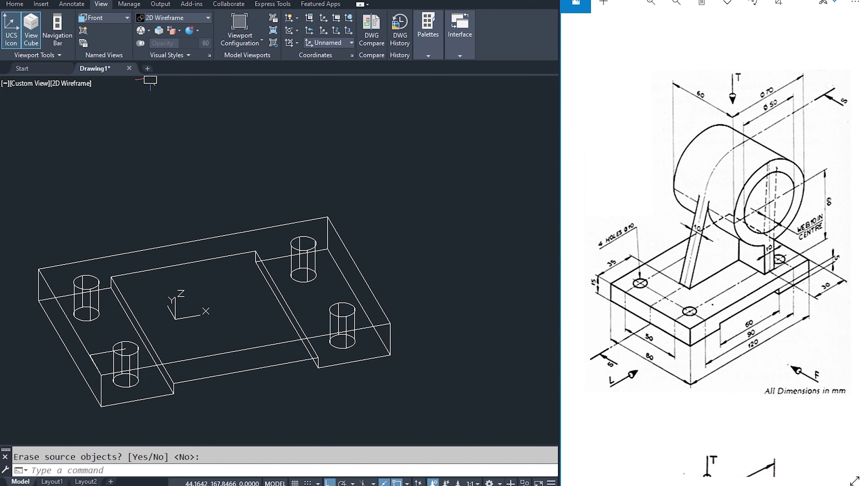
click(243, 2)
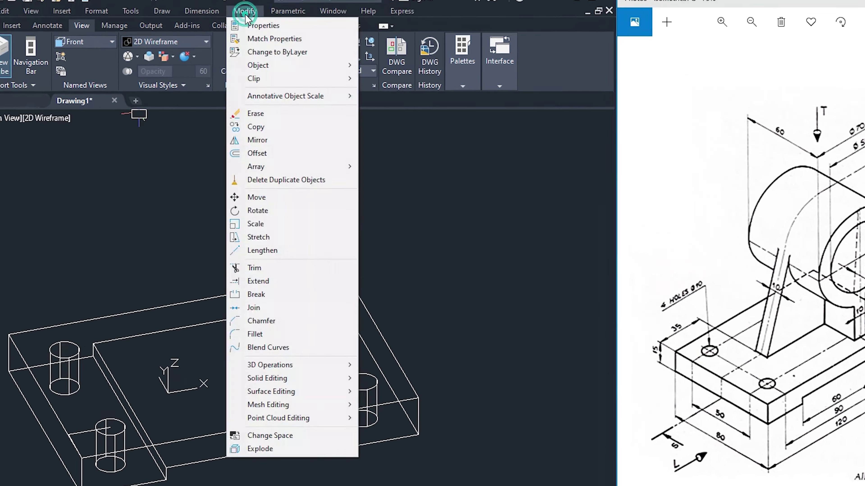
mouse_move(272, 429)
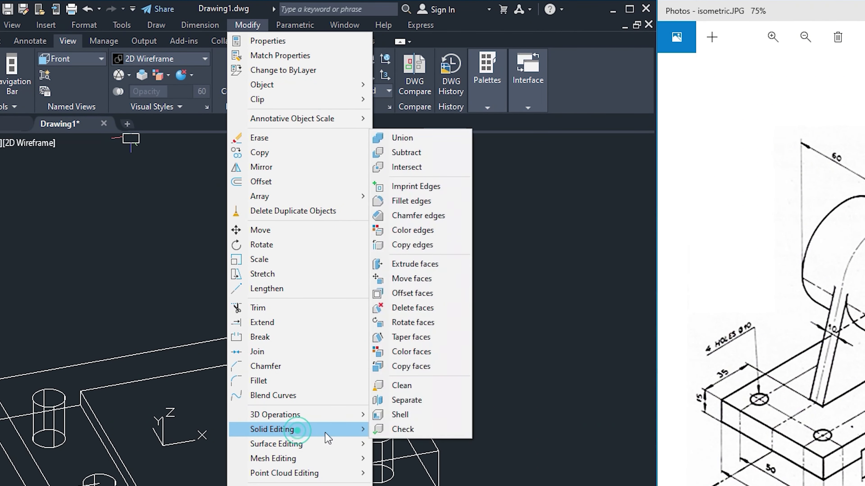
click(436, 158)
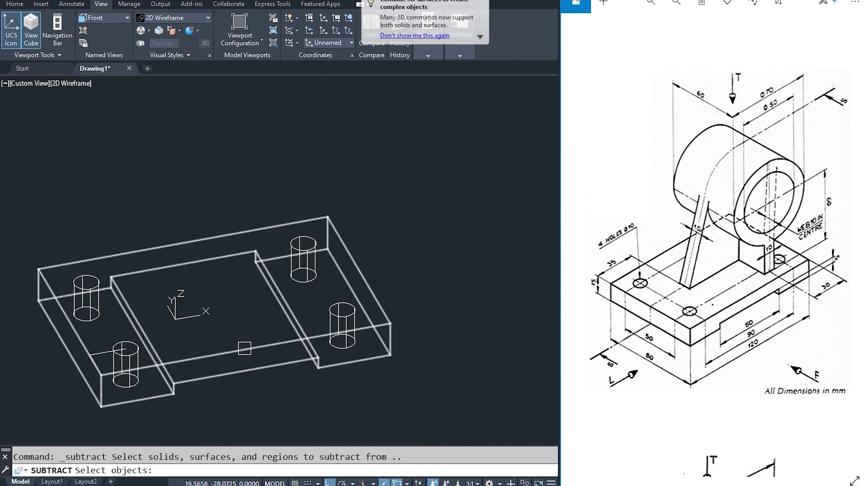
click(244, 348)
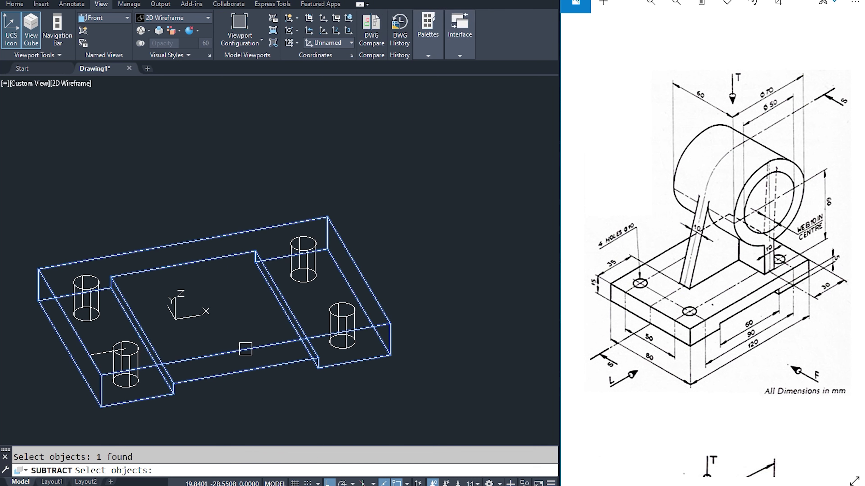
key(Return)
click(126, 354)
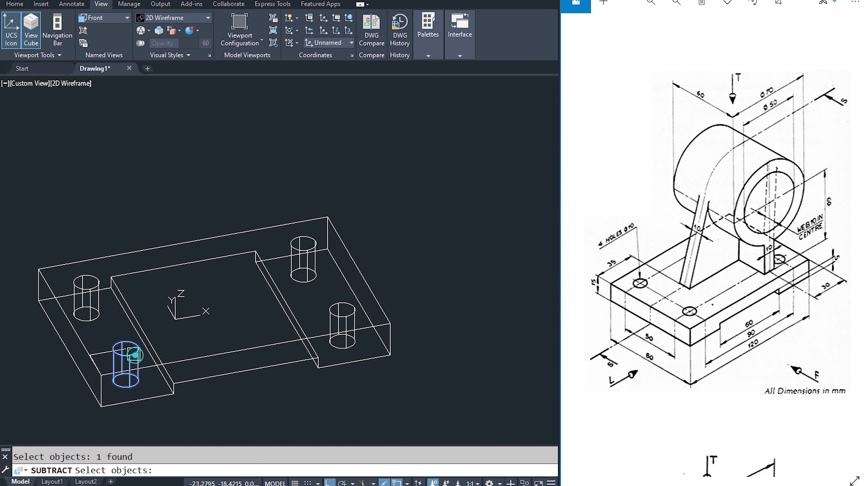
click(88, 278)
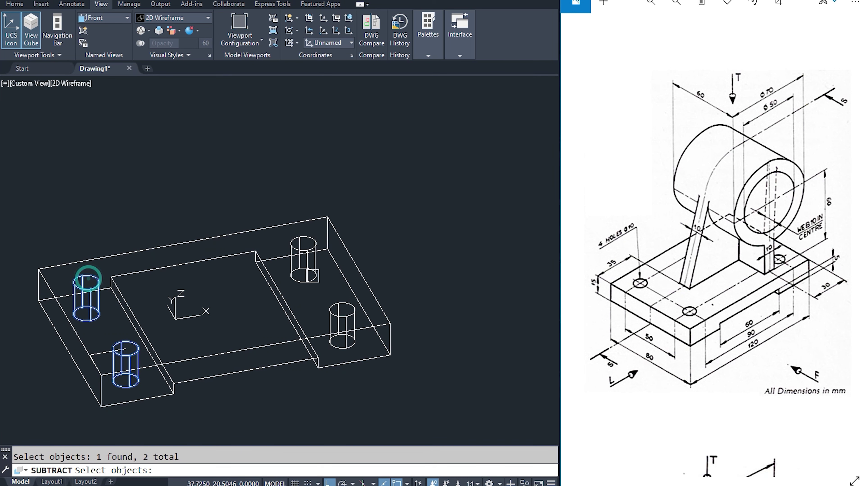
click(314, 269)
click(339, 326)
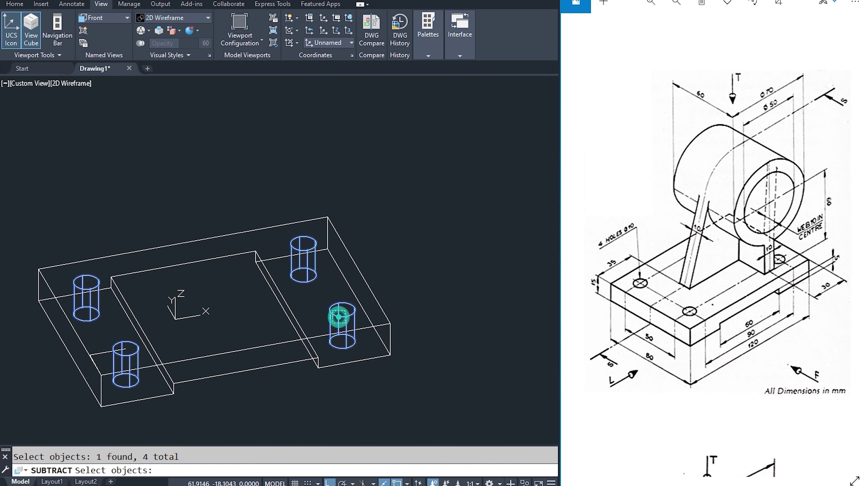
key(Return)
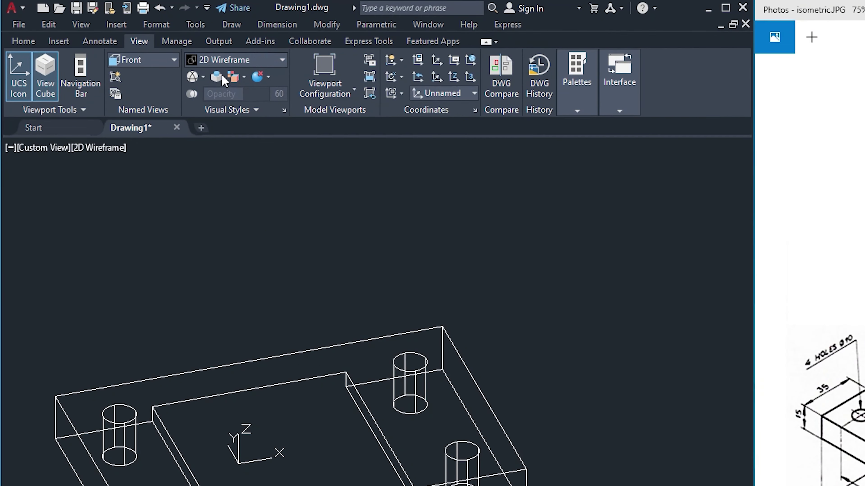
click(283, 60)
click(386, 91)
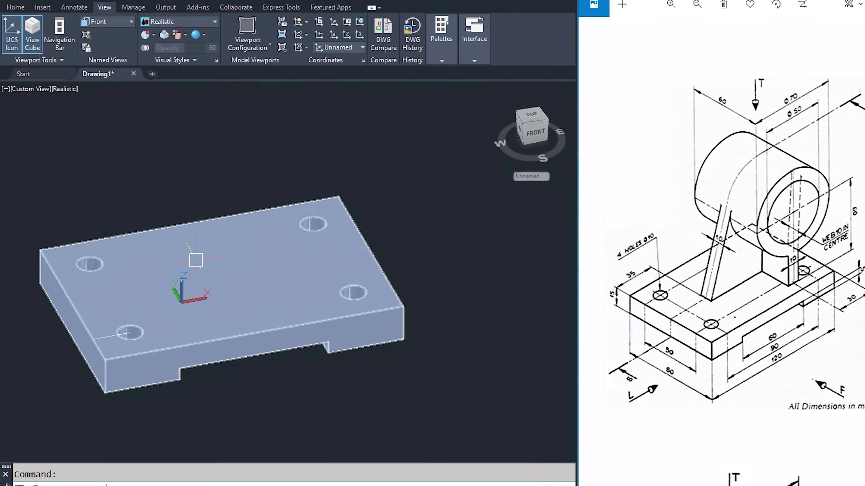
mouse_move(196, 260)
shift+middle_down()
mouse_move(270, 108)
mouse_move(201, 342)
shift+middle_up()
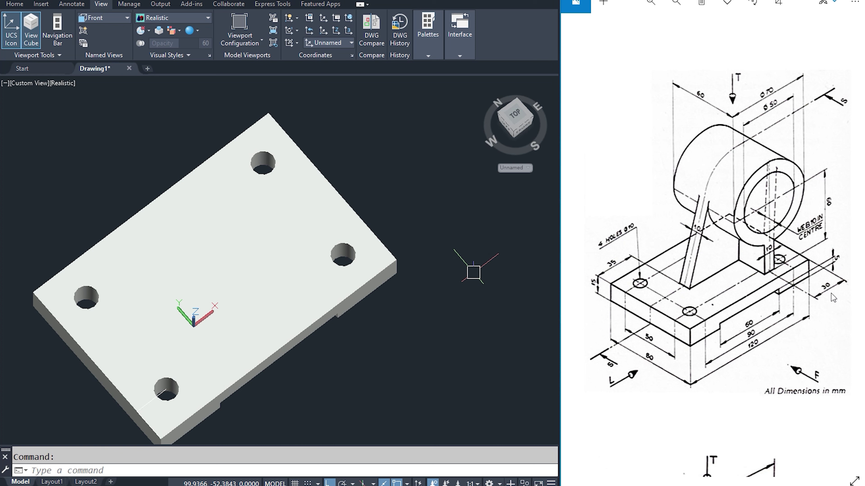
mouse_move(415, 308)
middle_down()
mouse_move(432, 286)
mouse_move(432, 300)
middle_up()
key(Escape)
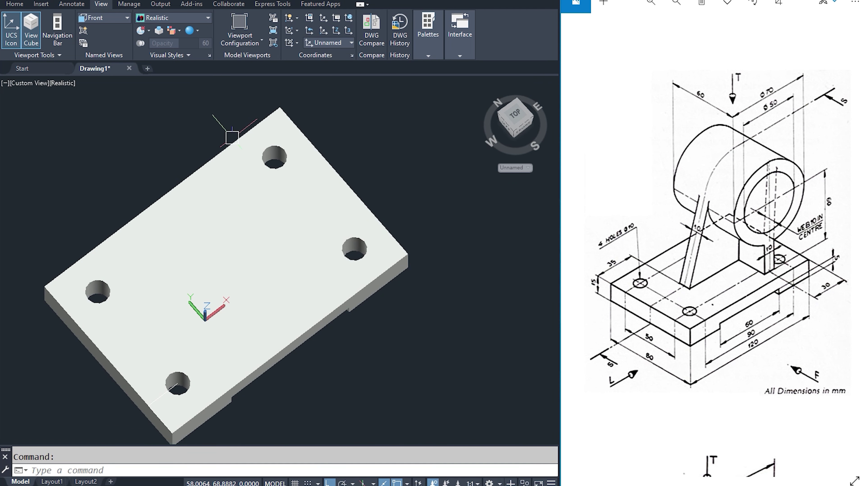
click(296, 265)
shift+middle_drag(276, 231, 324, 251)
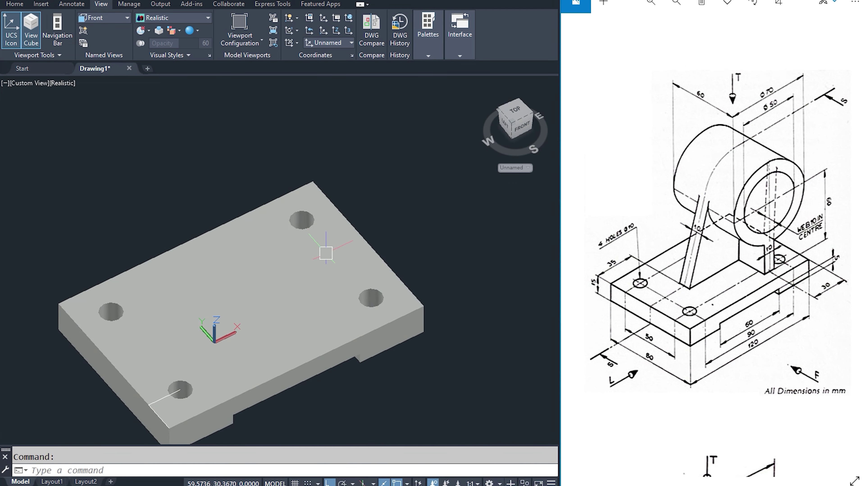
click(160, 18)
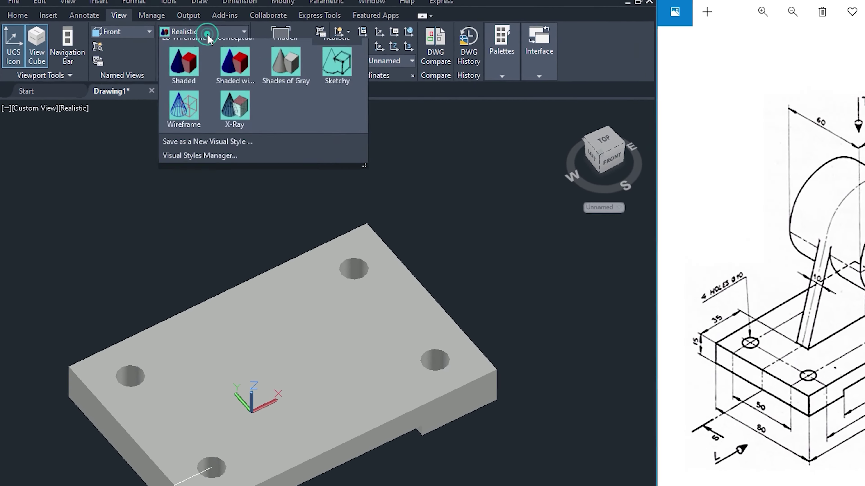
click(213, 69)
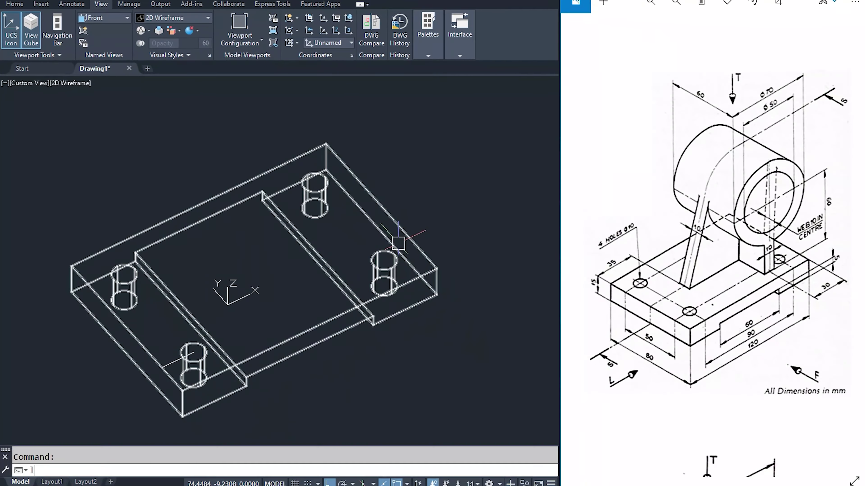
Draw 30 and 10 construction lines on the base, then a 60 mm vertical line in Z.
text(l)
key(Return)
click(436, 269)
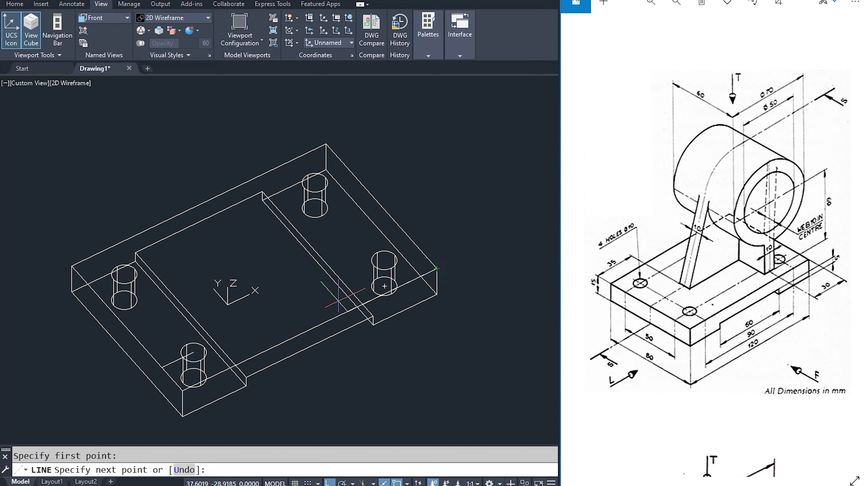
scroll(342, 299, up, 2)
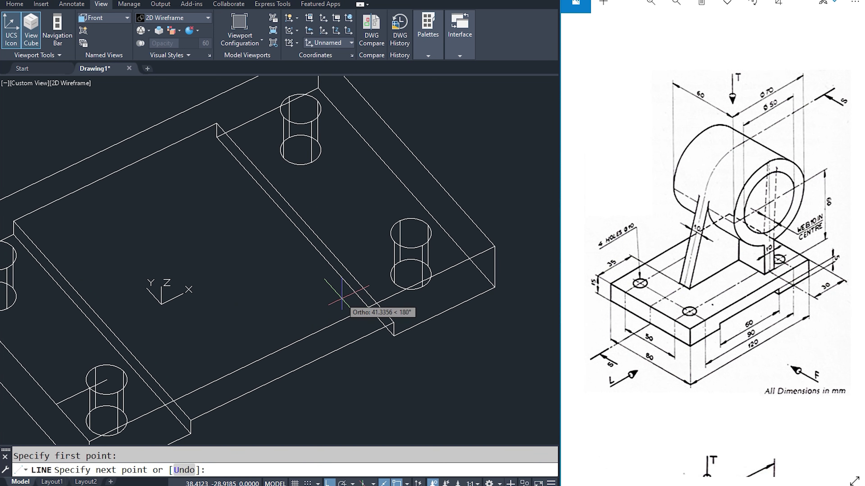
text(30)
key(Return)
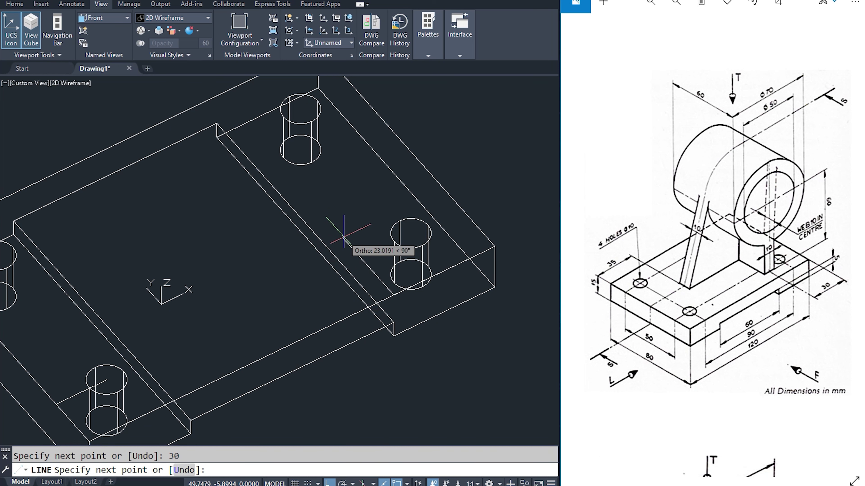
text(10)
key(Return)
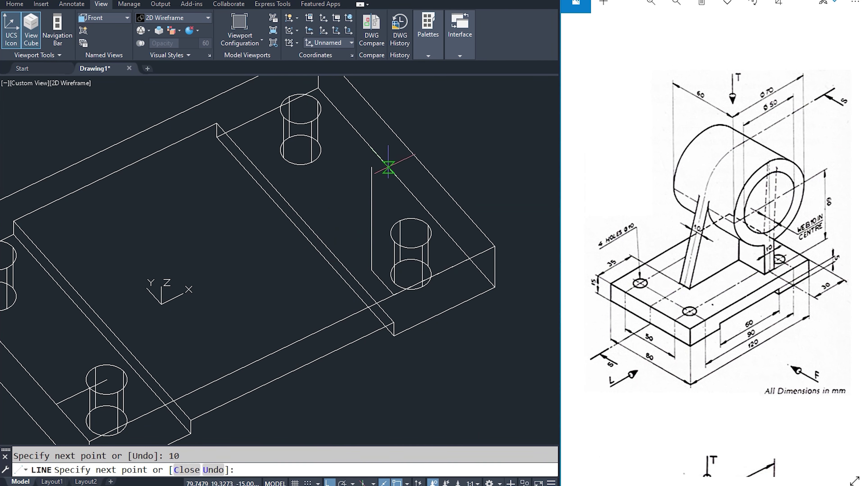
middle_drag(371, 150, 366, 208)
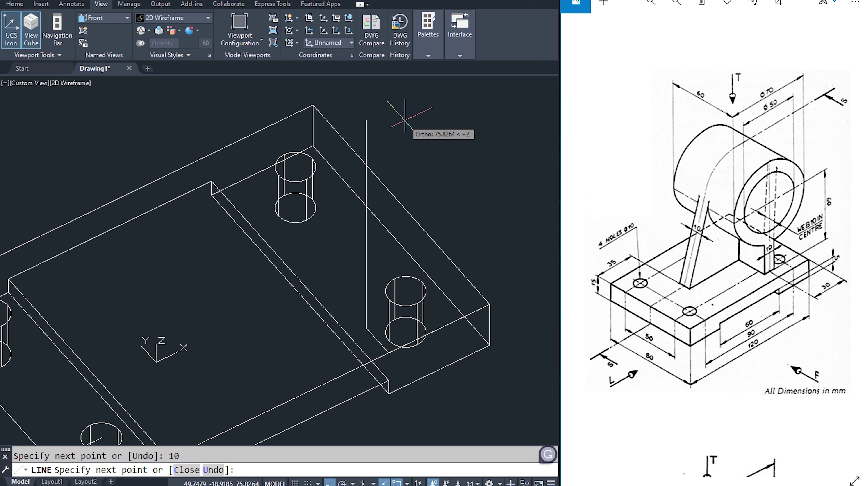
text(60)
key(Return)
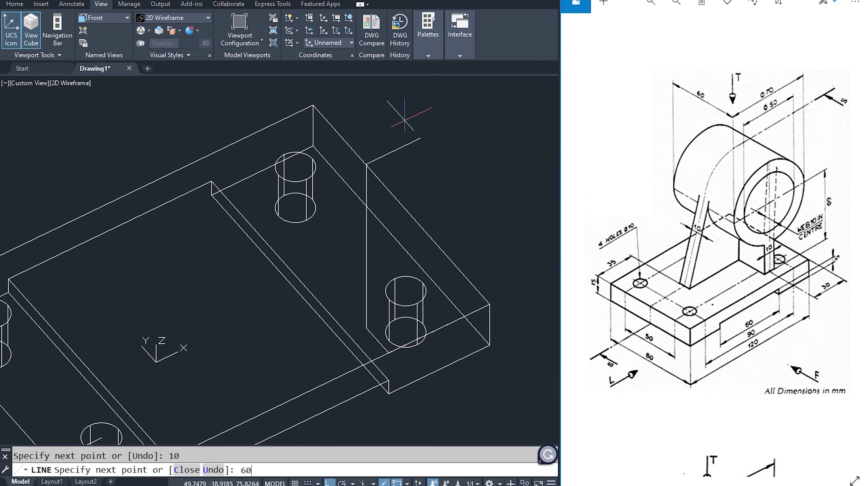
key(Escape)
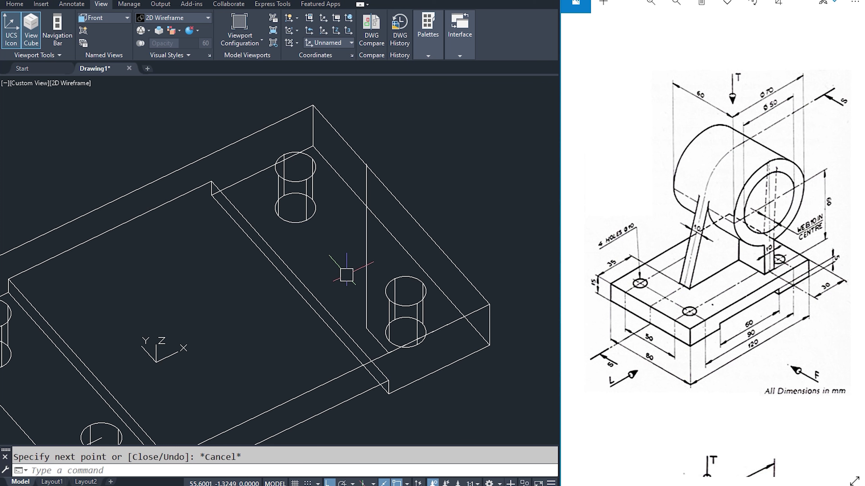
shift+middle_drag(344, 274, 381, 215)
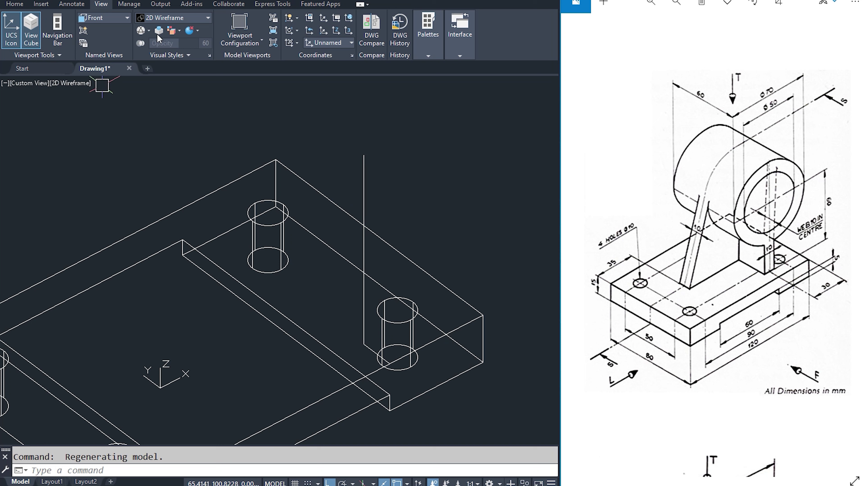
Switch to the Front view and zoom to the top of the vertical line.
click(113, 18)
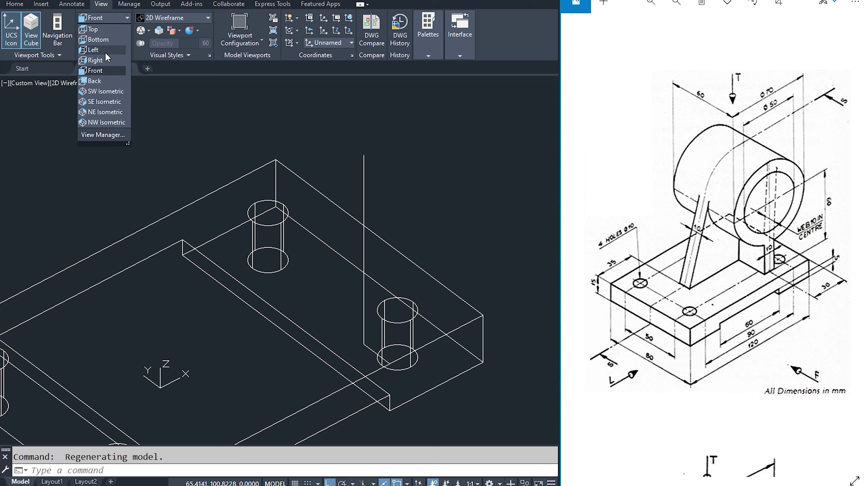
click(100, 71)
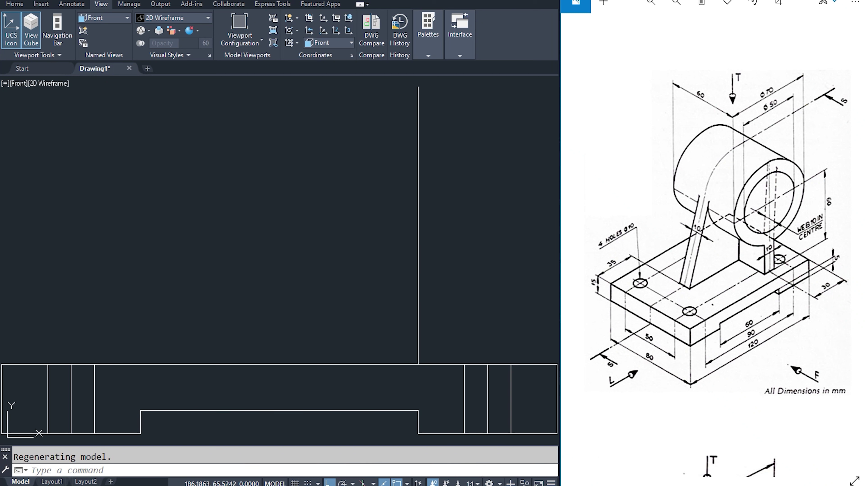
middle_drag(411, 120, 377, 180)
scroll(407, 179, up, 2)
scroll(386, 173, up, 3)
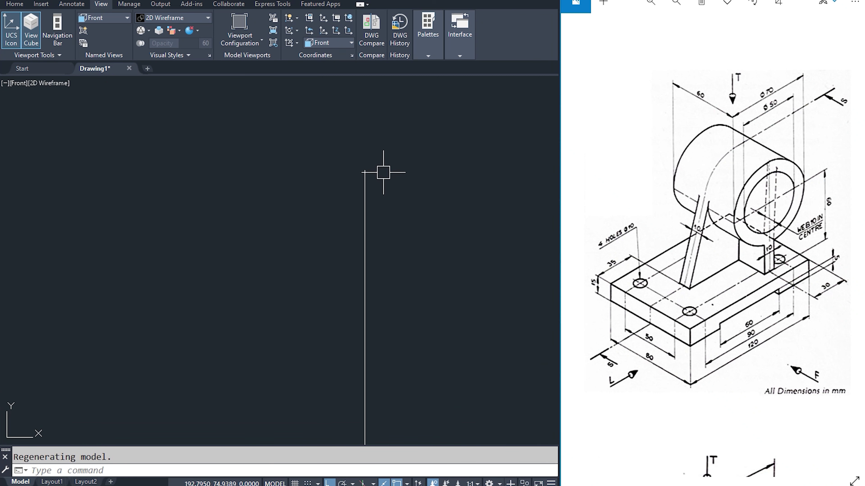
Draw a 70-diameter circle centred on the vertical line's top endpoint.
text(c)
key(Return)
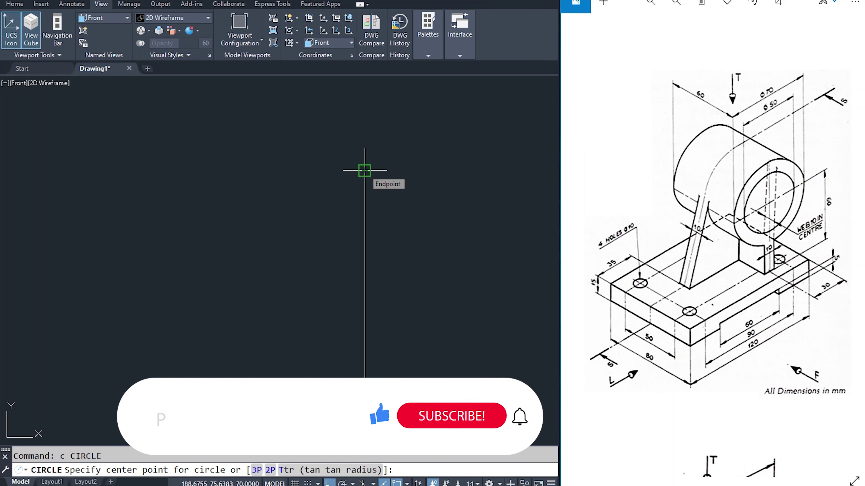
click(365, 170)
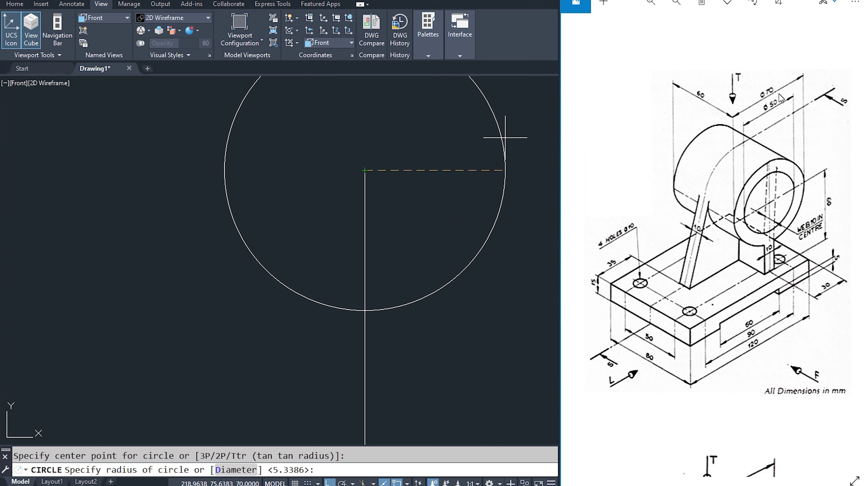
middle_drag(482, 202, 461, 232)
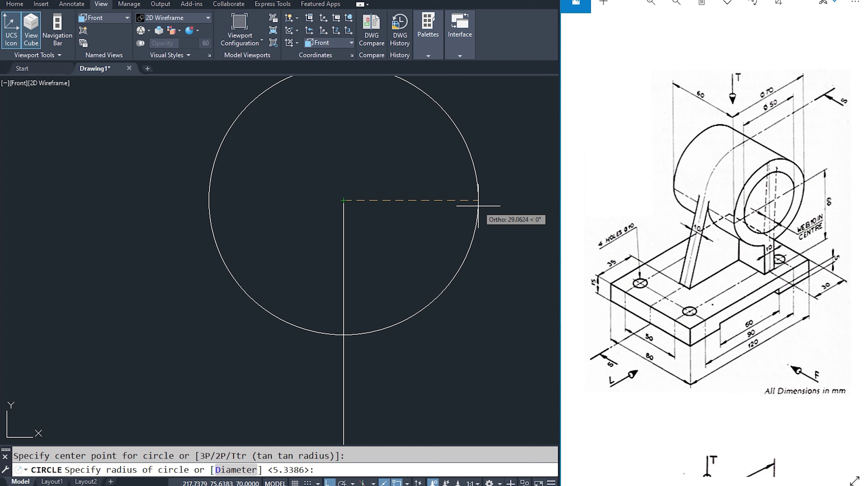
text(d)
key(Return)
key(Return)
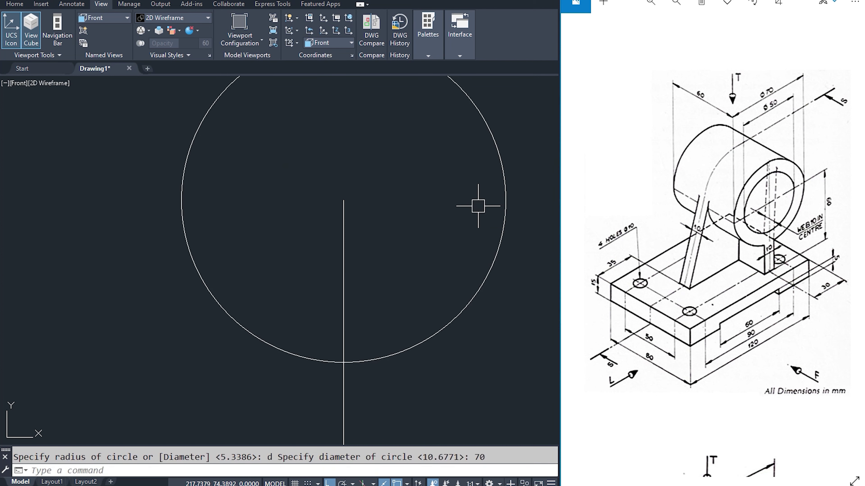
key(Return)
Add a concentric 50-diameter circle and orbit the view into 3D.
click(343, 200)
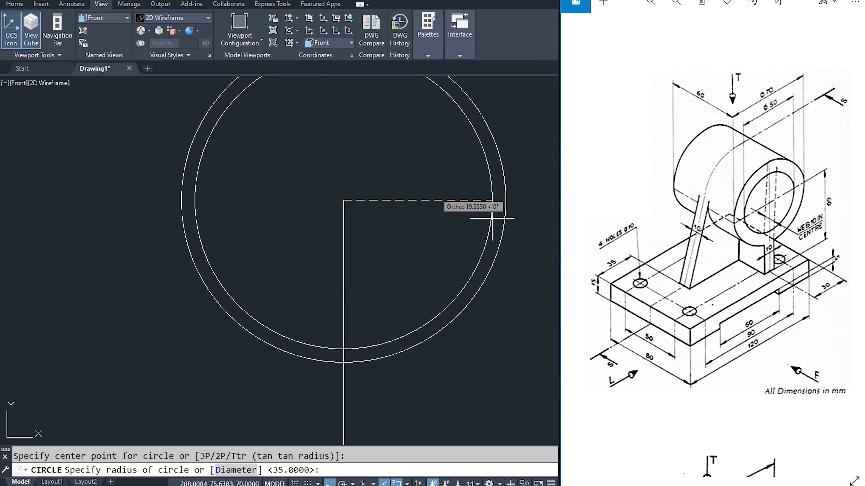
text(d)
key(Return)
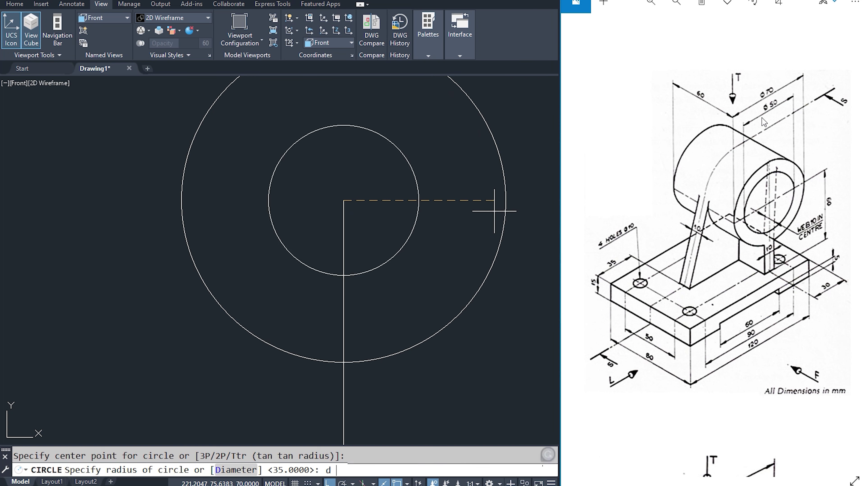
key(Return)
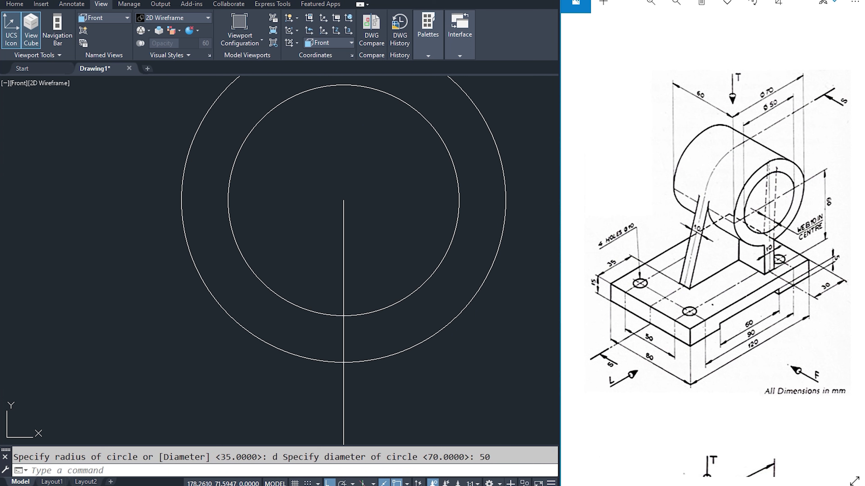
shift+middle_drag(307, 212, 375, 279)
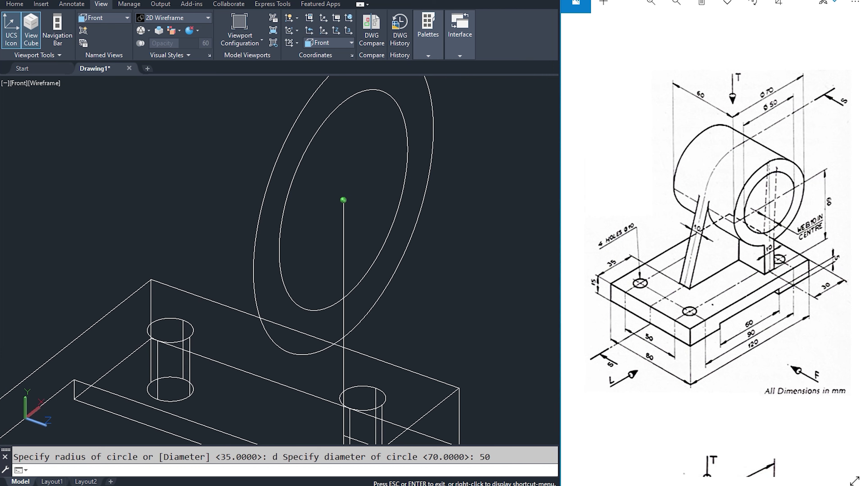
scroll(375, 279, down, 2)
scroll(375, 279, down, 2)
scroll(375, 279, down, 1)
shift+middle_drag(375, 279, 370, 210)
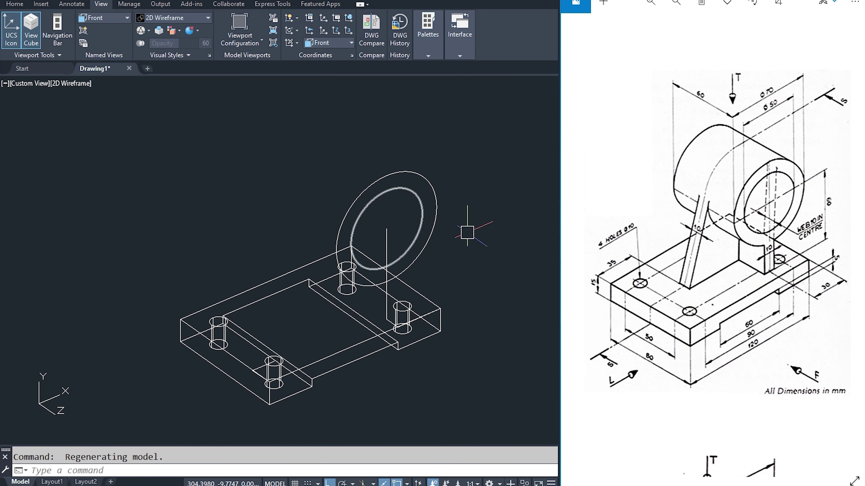
Extrude the 70 and 50 circles -60 units into nested cylinders.
middle_drag(462, 236, 456, 241)
text(ext)
key(Return)
click(450, 240)
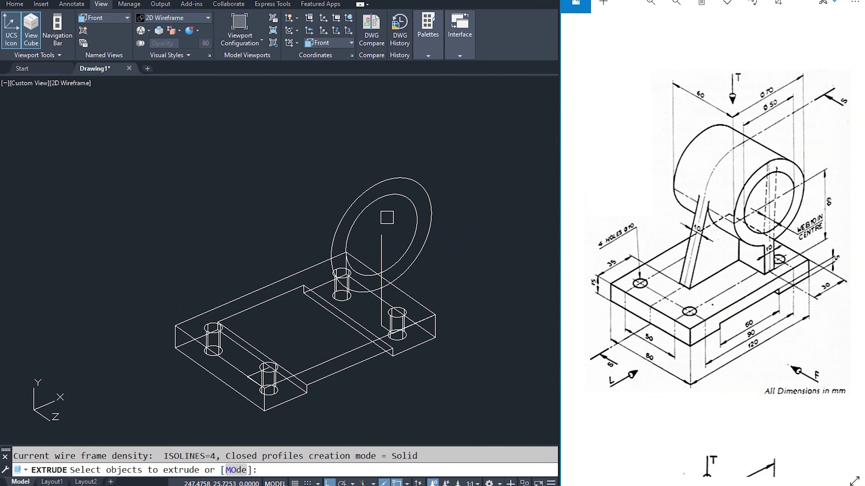
click(309, 158)
key(Return)
text(-60)
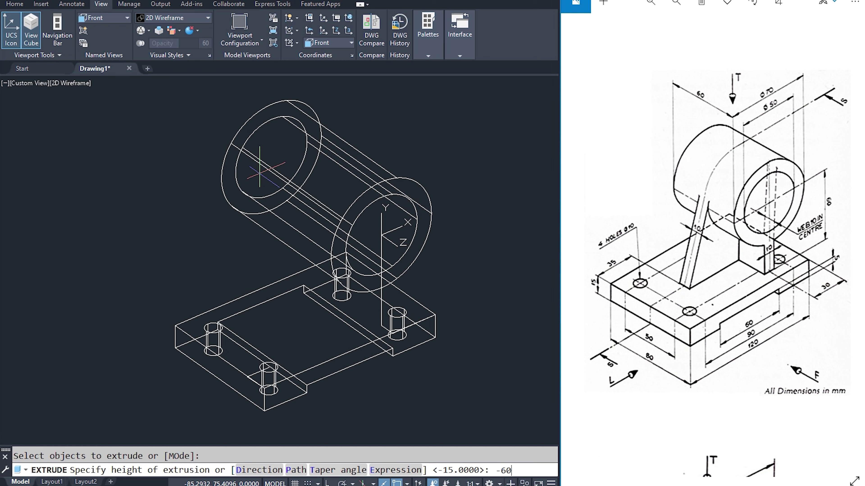
key(Return)
key(Escape)
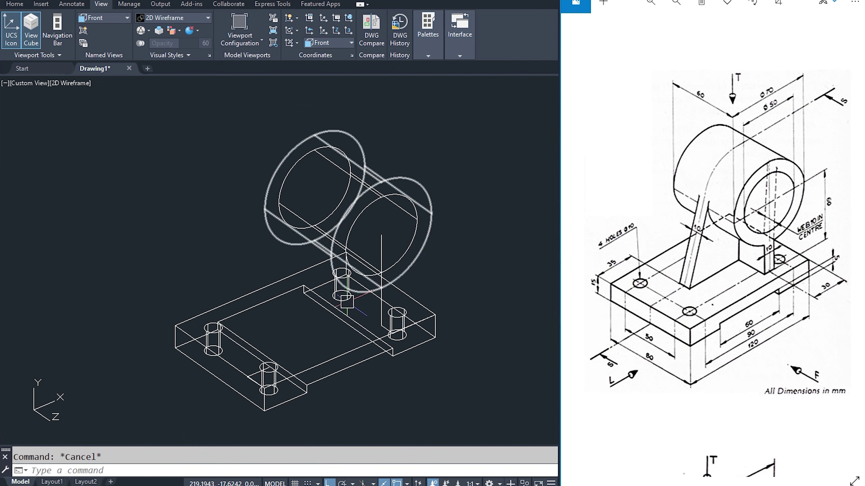
shift+middle_drag(346, 302, 350, 272)
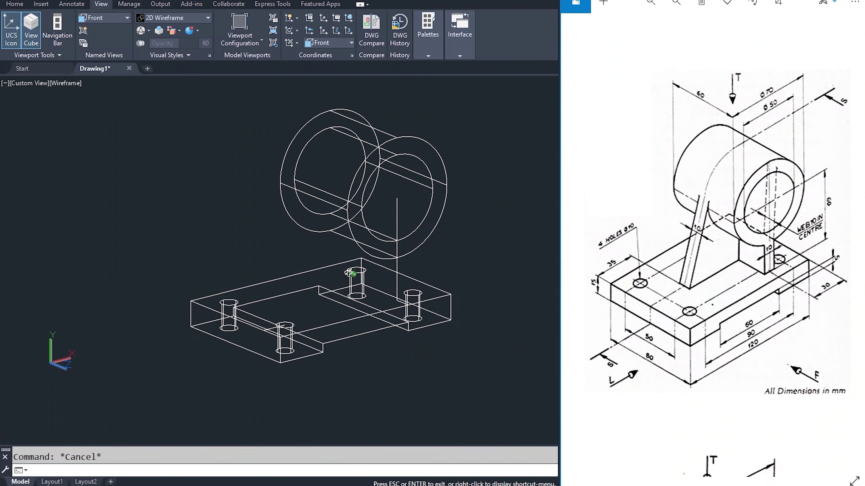
click(200, 18)
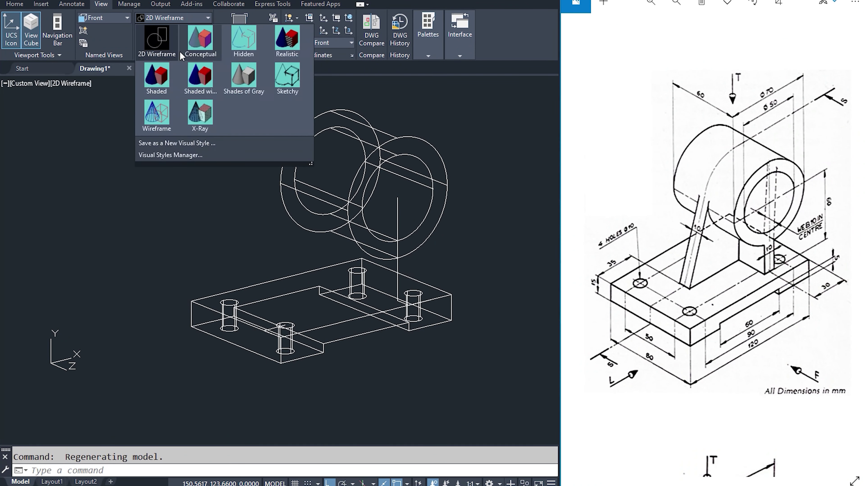
Apply Realistic shading and subtract the inner cylinder from the outer one, leaving a 50 bore.
click(288, 49)
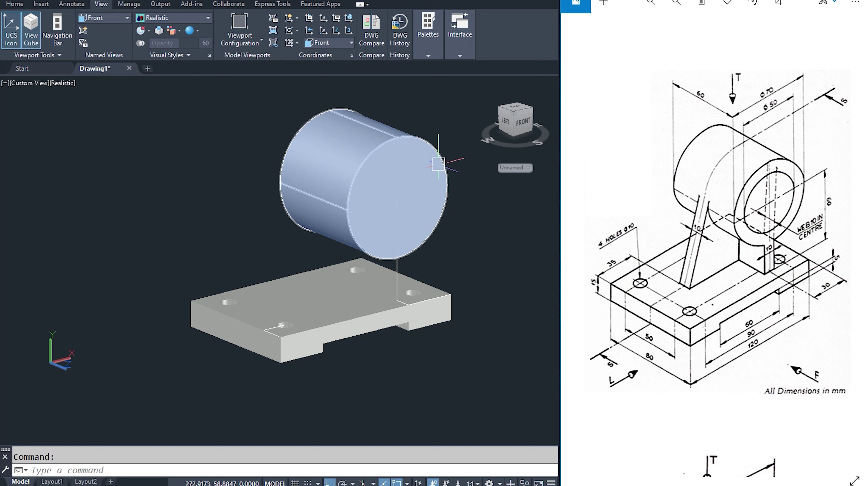
text(S)
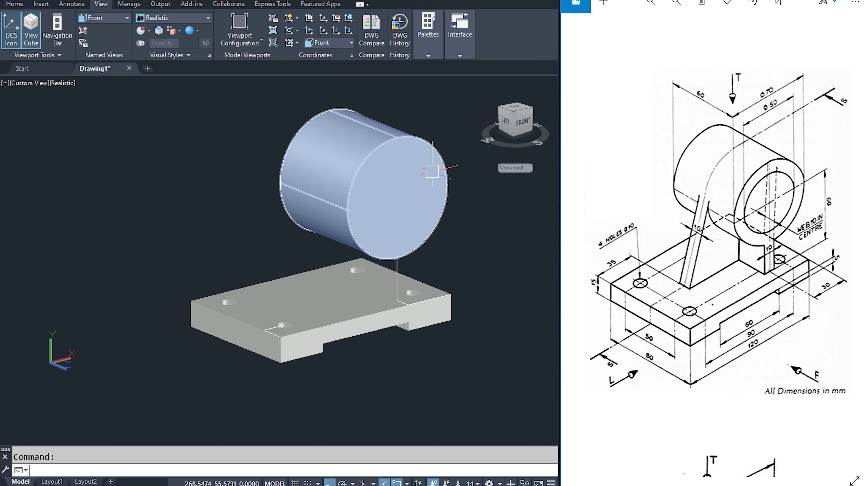
text(U)
key(Return)
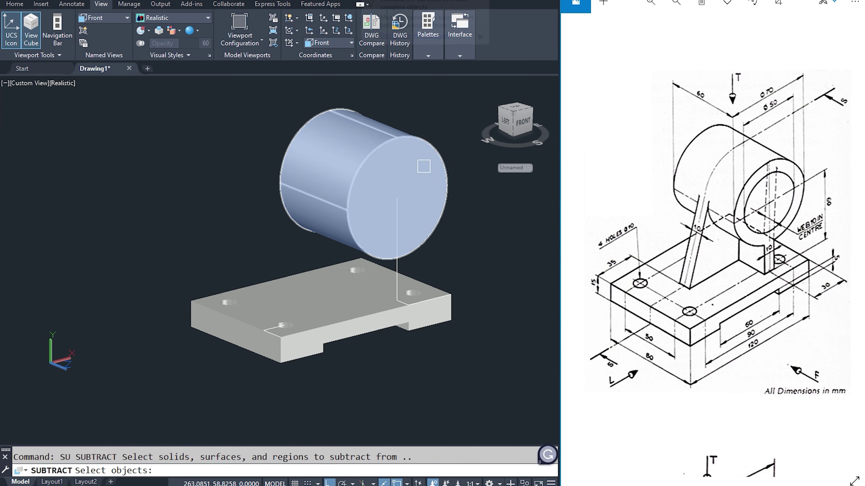
click(423, 141)
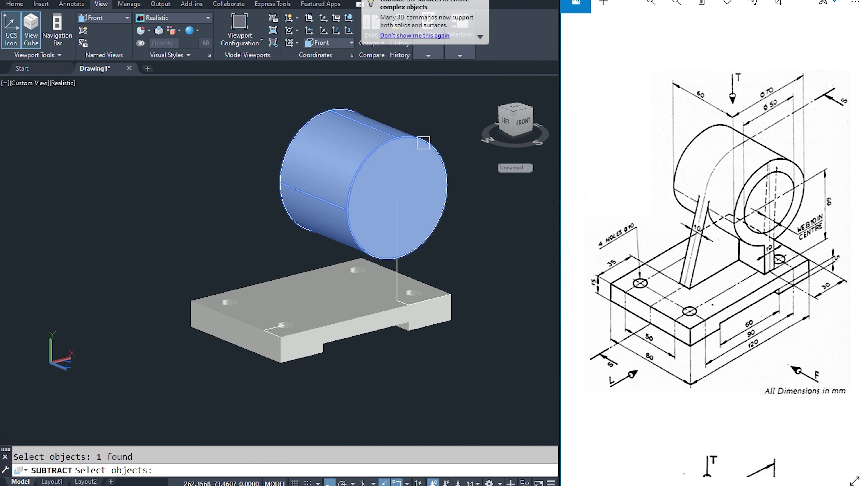
key(Return)
click(425, 163)
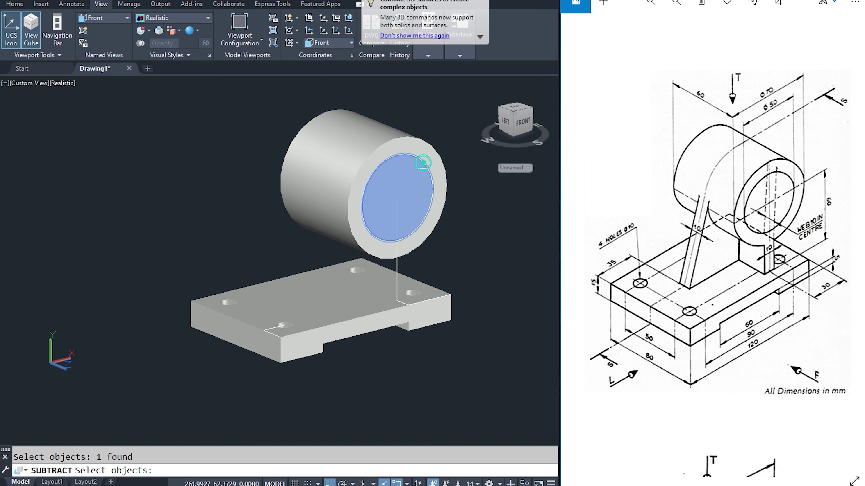
key(Return)
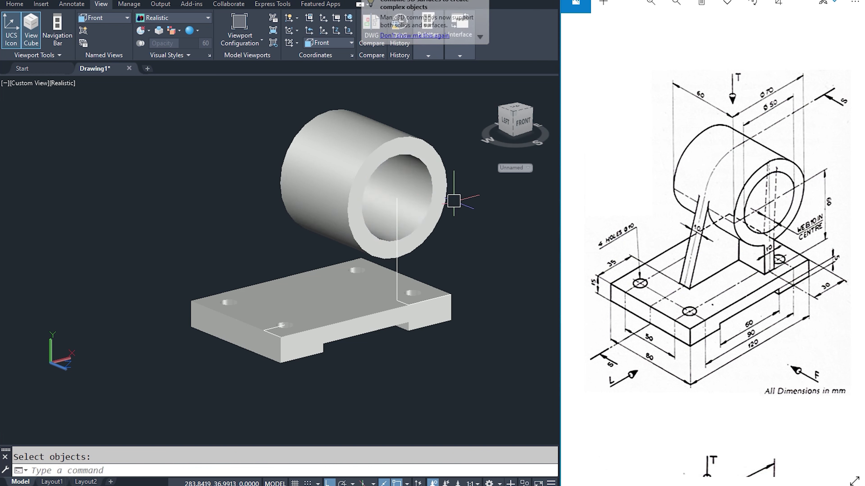
mouse_move(448, 170)
shift+middle_down()
mouse_move(391, 178)
mouse_move(411, 217)
mouse_move(418, 213)
shift+middle_up()
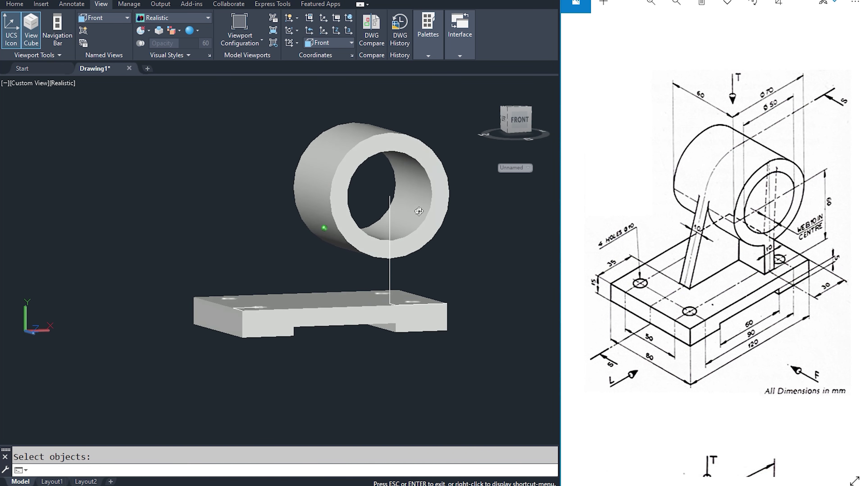
Move the UCS origin to the hollow cylinder's centre with Tools > New UCS > Origin.
shift+middle_drag(418, 214, 408, 201)
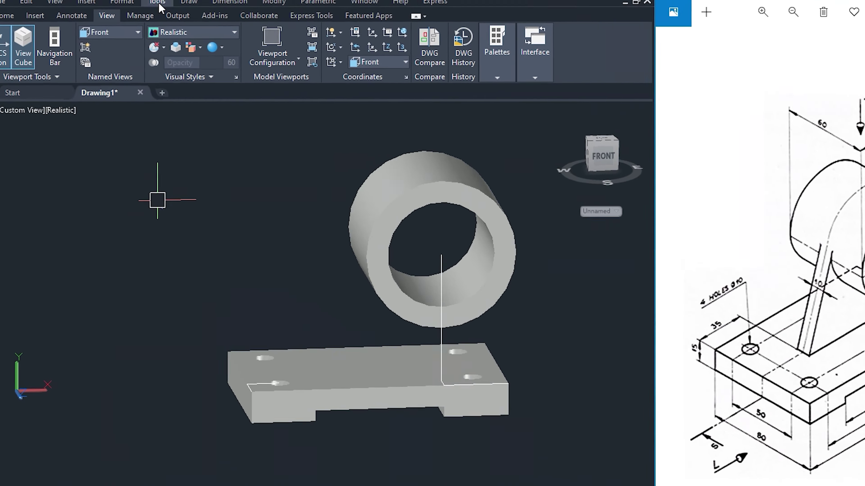
click(187, 5)
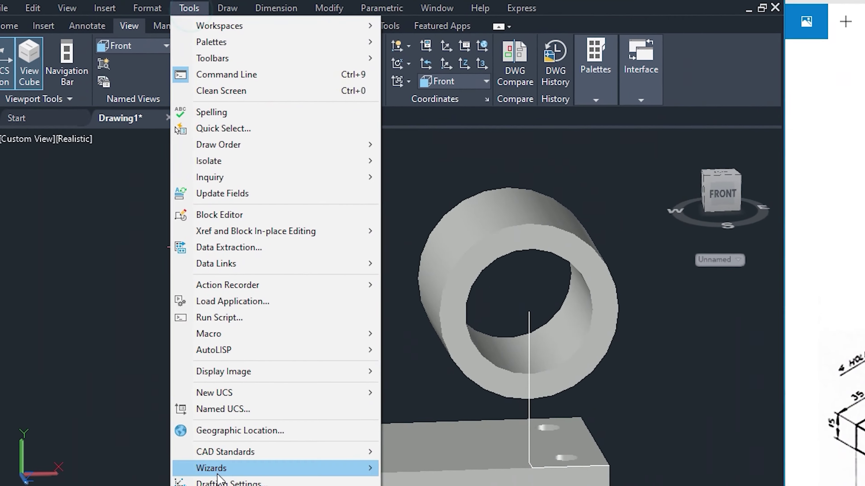
click(230, 333)
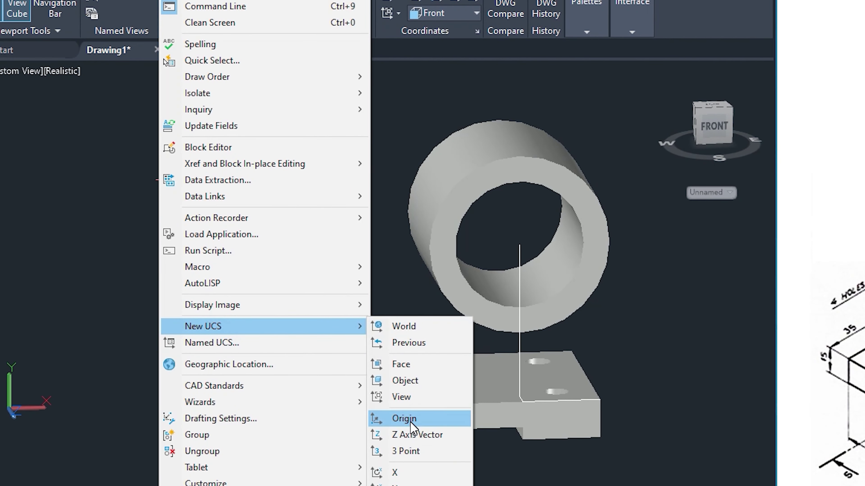
click(405, 426)
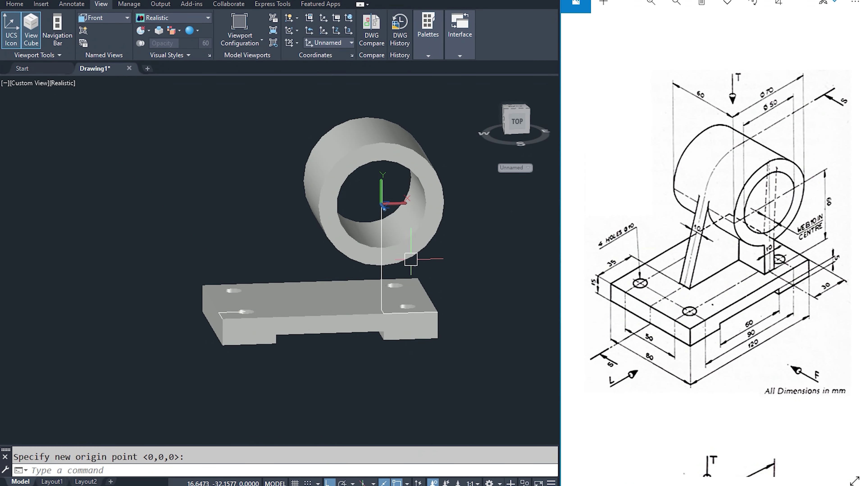
mouse_move(328, 256)
shift+middle_down()
mouse_move(377, 280)
mouse_move(377, 265)
shift+middle_up()
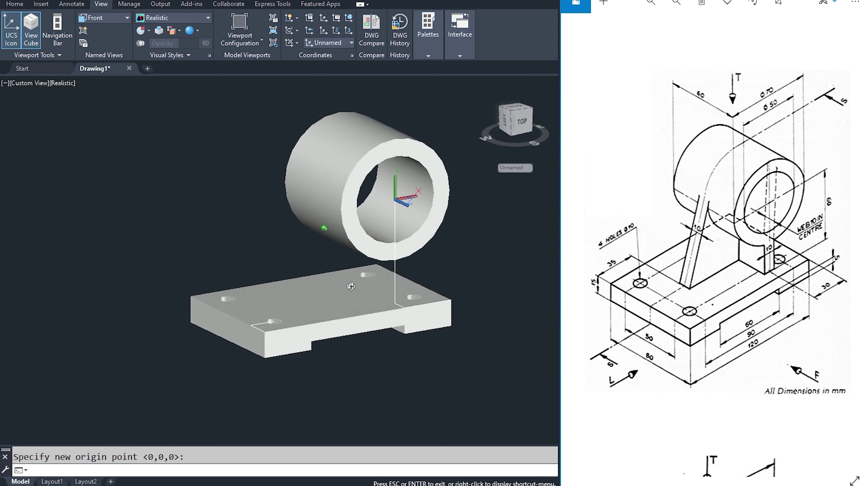
key(Escape)
Run PLAN to view the current UCS straight on, showing the tube as a ring.
click(168, 470)
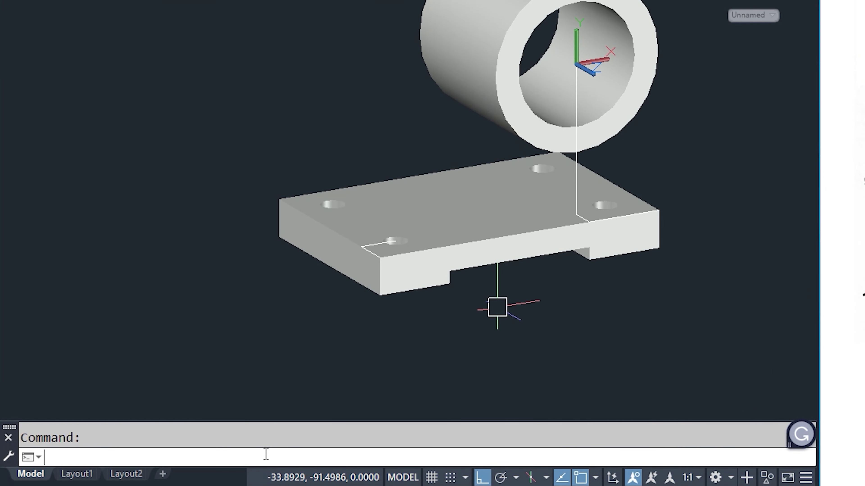
text(plan)
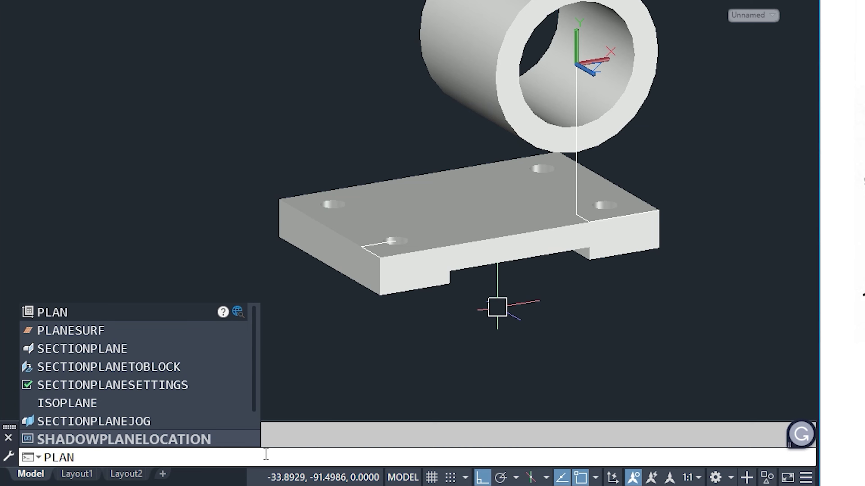
key(Return)
key(Return)
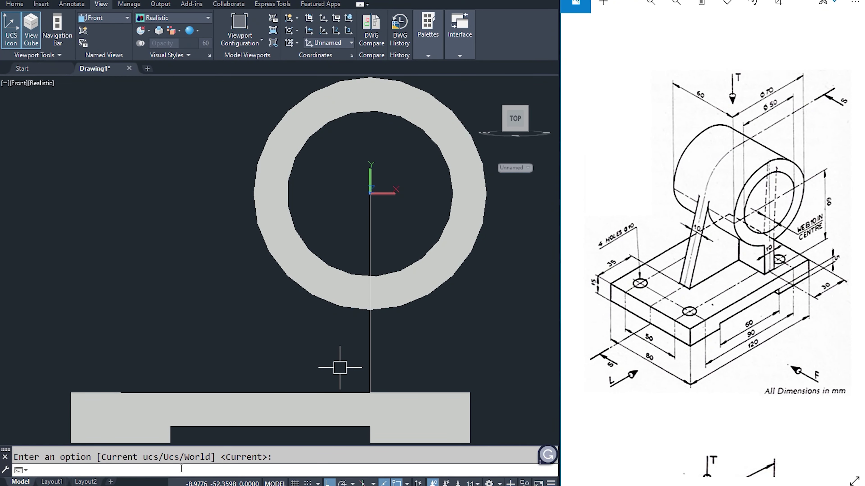
Return to wireframe and offset the vertical centre line 5 units to each side.
click(182, 18)
click(162, 31)
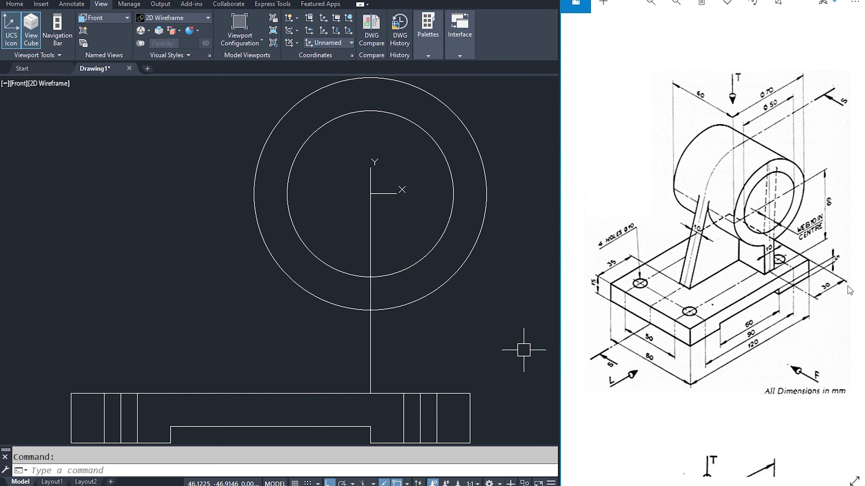
text(o)
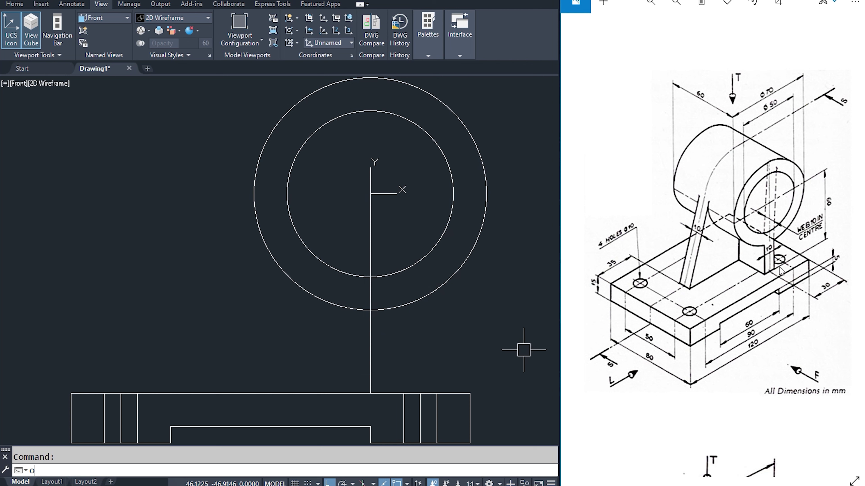
key(Return)
key(Return)
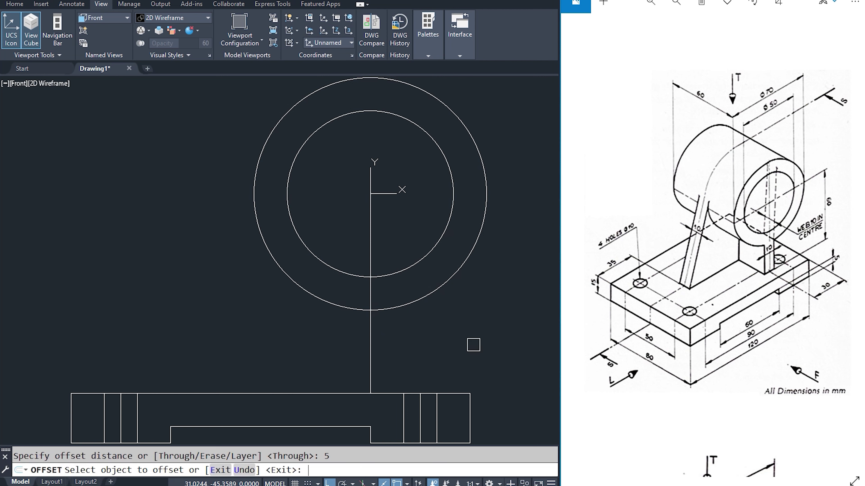
click(370, 344)
click(432, 343)
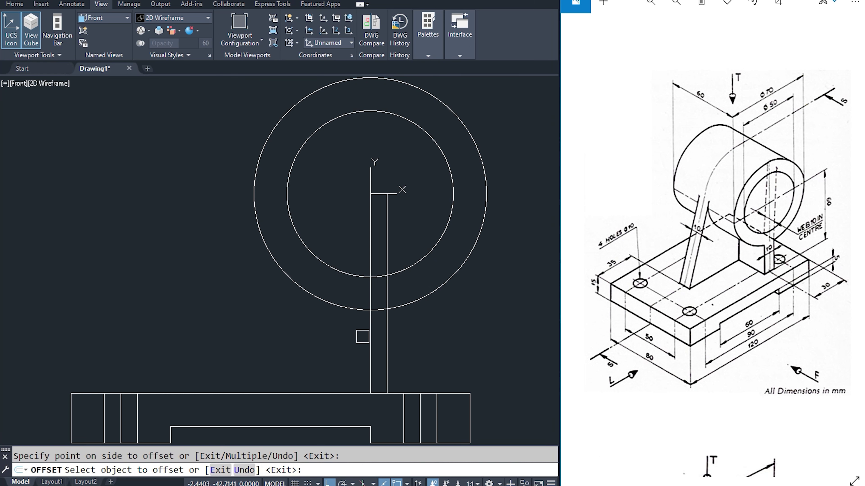
click(370, 337)
click(300, 347)
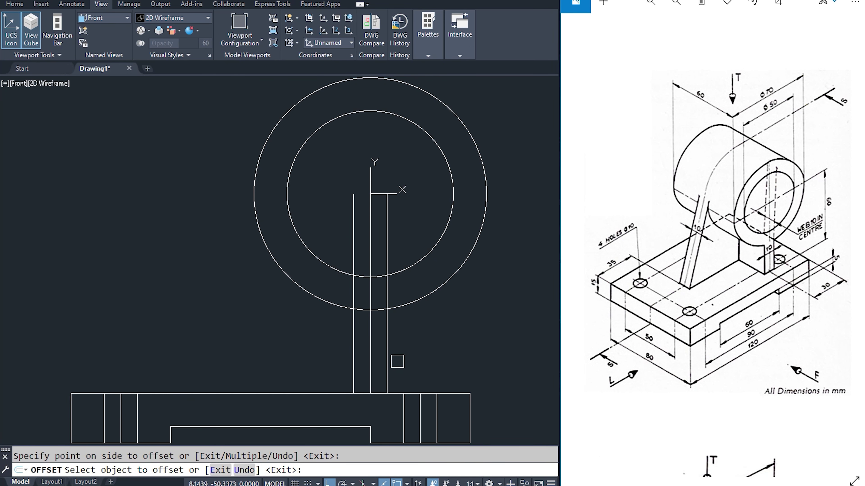
middle_drag(399, 346, 405, 340)
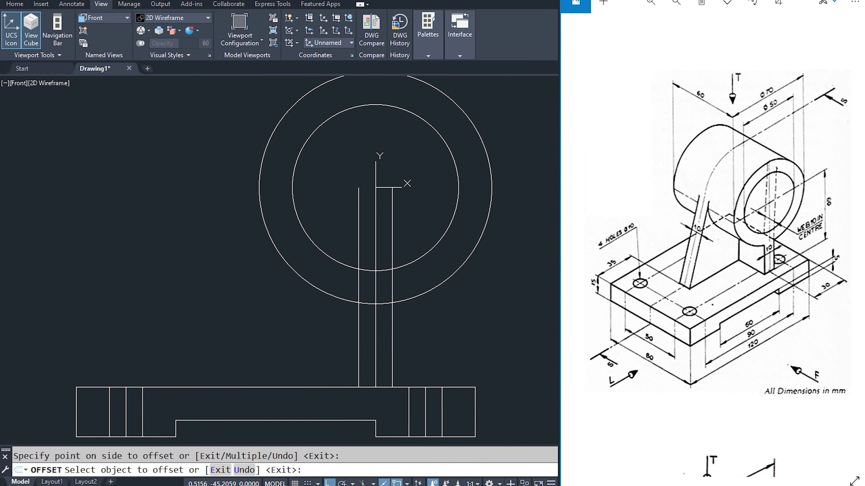
key(Escape)
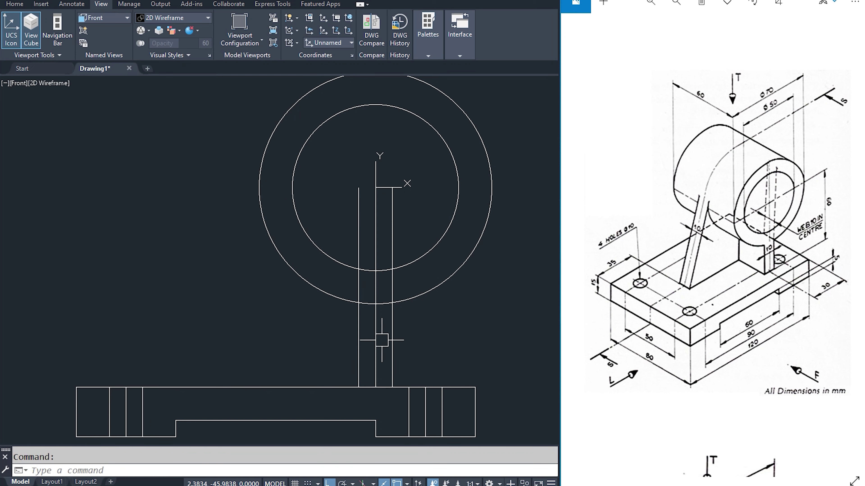
Erase the original vertical centre line.
click(376, 338)
middle_drag(456, 325, 456, 333)
key(Delete)
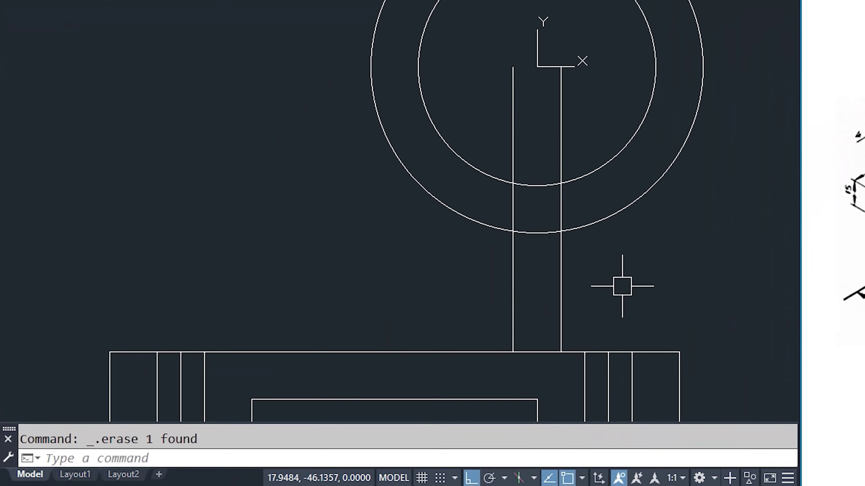
Create a BOUNDARY outline of the support block between the two lines below the circle.
text(BO)
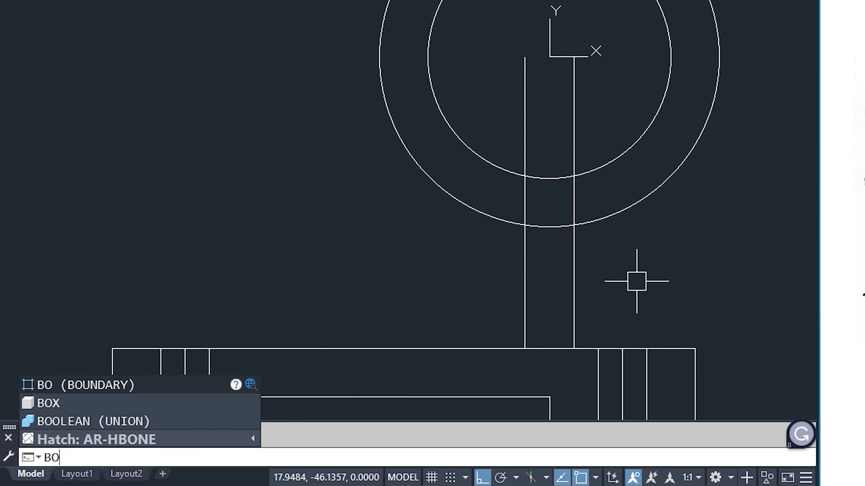
key(Return)
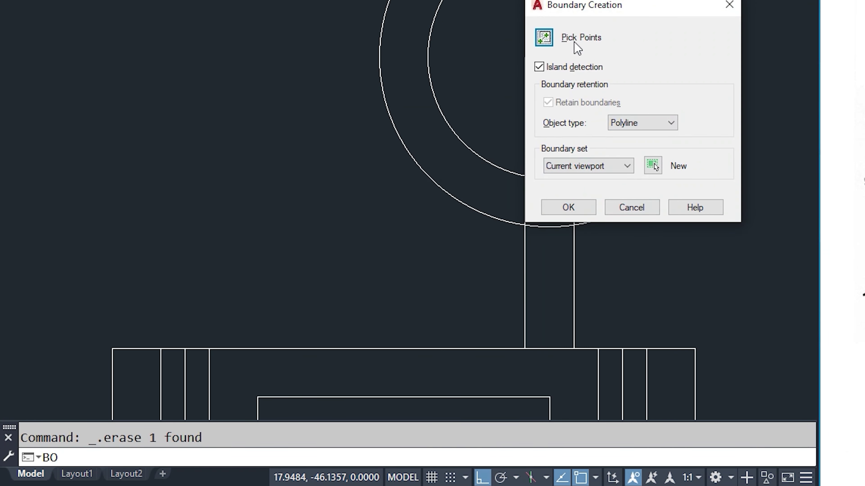
click(553, 41)
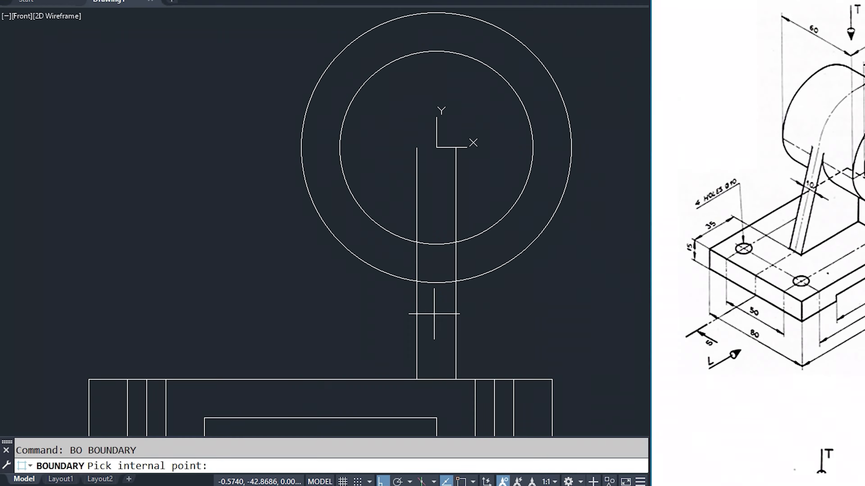
click(434, 314)
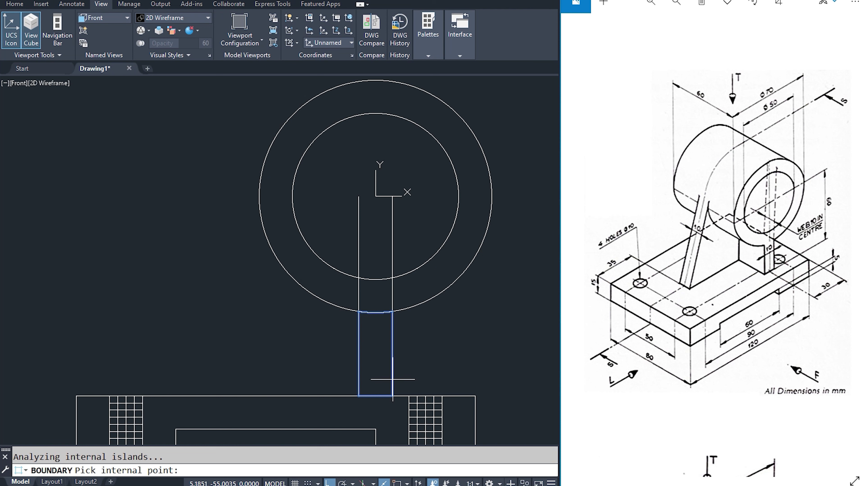
key(Return)
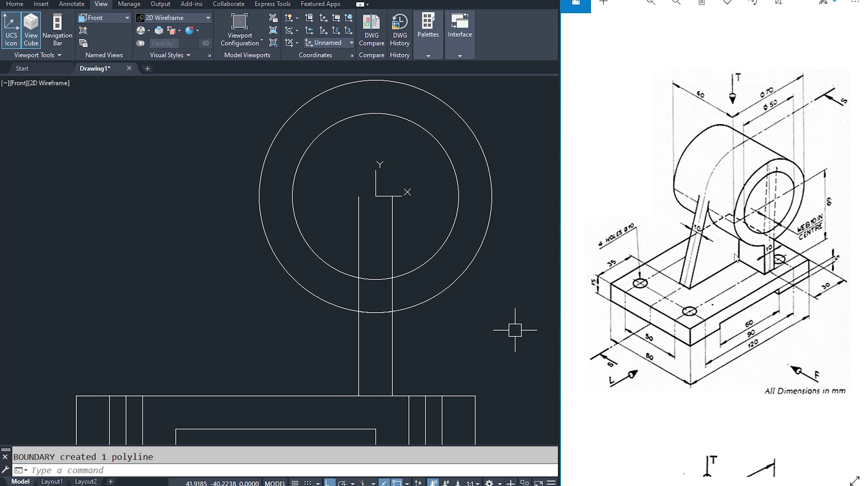
middle_drag(338, 286, 339, 304)
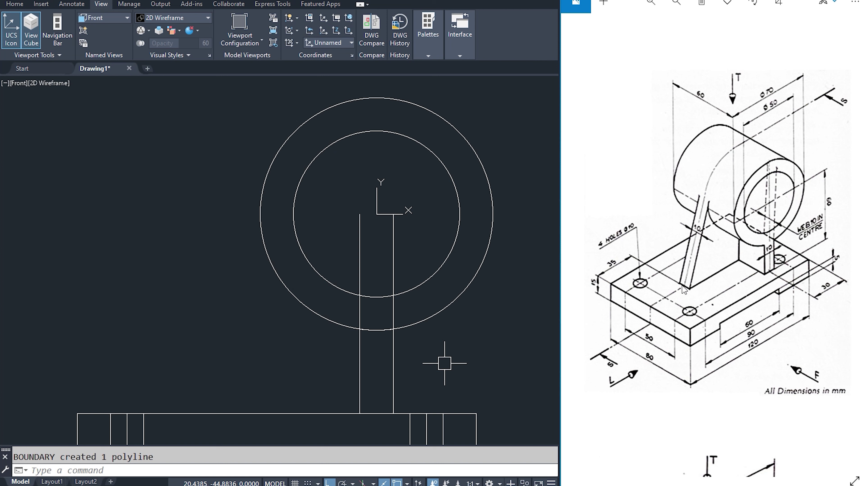
middle_drag(417, 397, 422, 391)
Draw a line 50 along the base top, then tangent to the outer circle.
text(l)
key(Return)
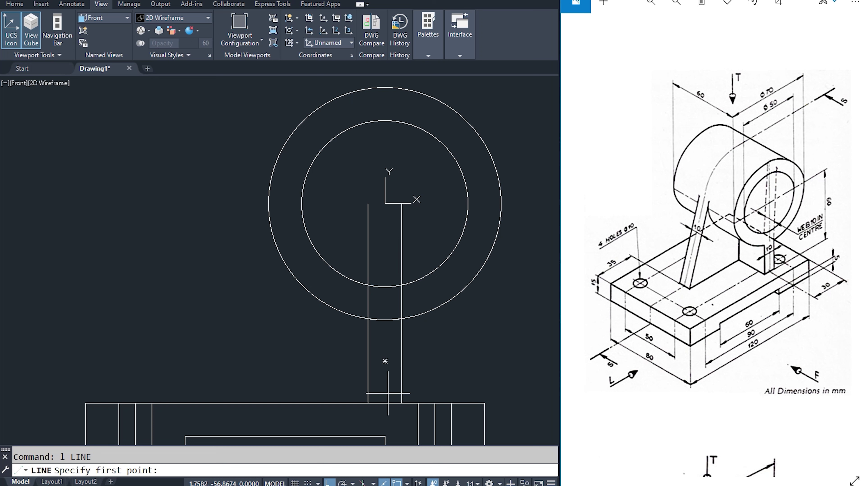
click(368, 402)
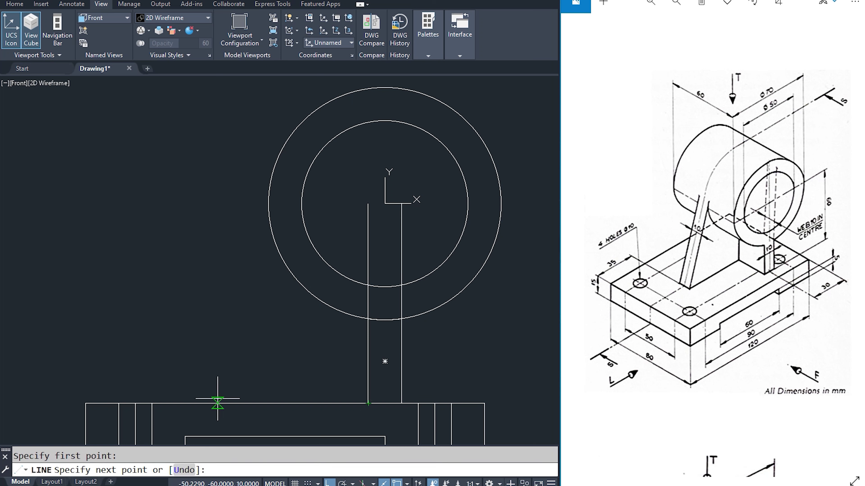
text(50)
key(Return)
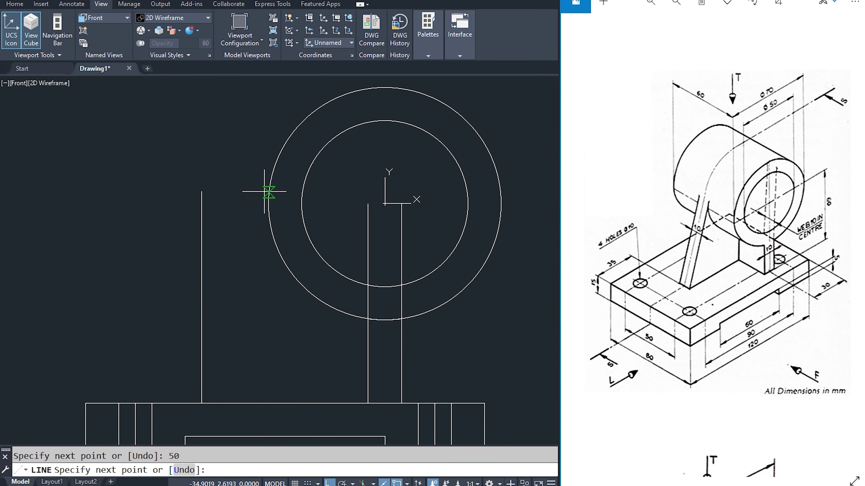
click(274, 170)
key(Escape)
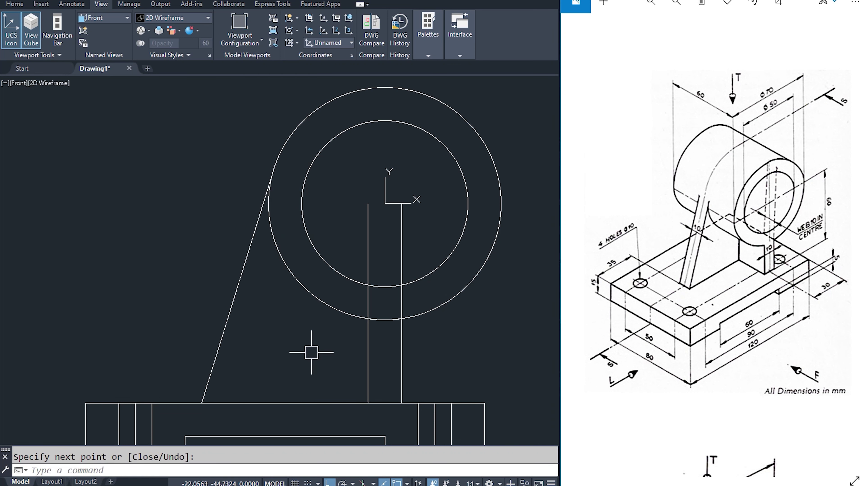
text(bo)
Create a BOUNDARY outline of the tapered web and orbit to a tilted 3D view.
key(Return)
key(Return)
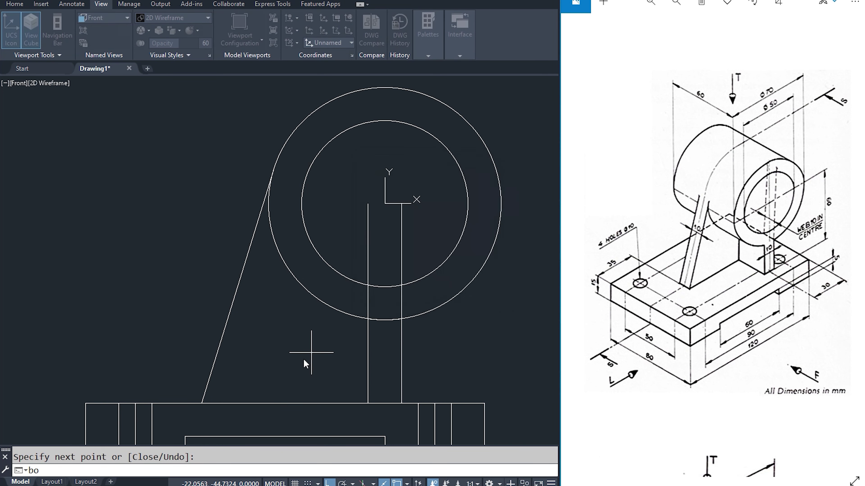
click(298, 353)
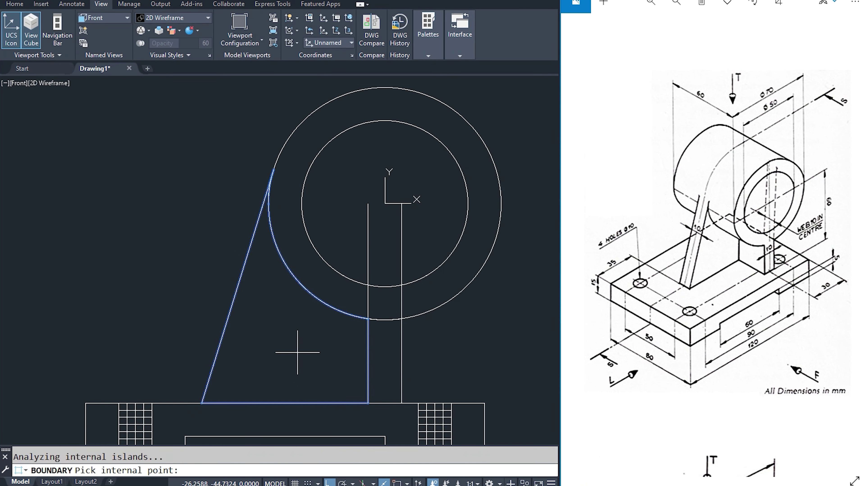
key(Return)
click(234, 306)
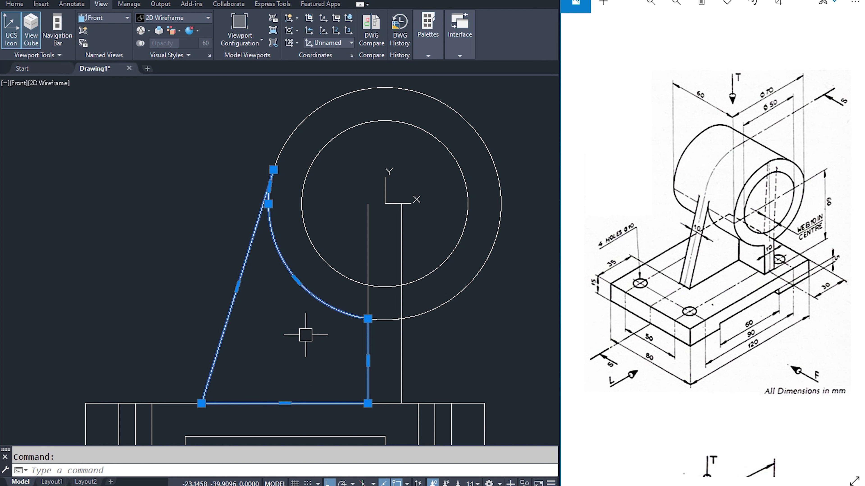
shift+middle_drag(305, 334, 359, 380)
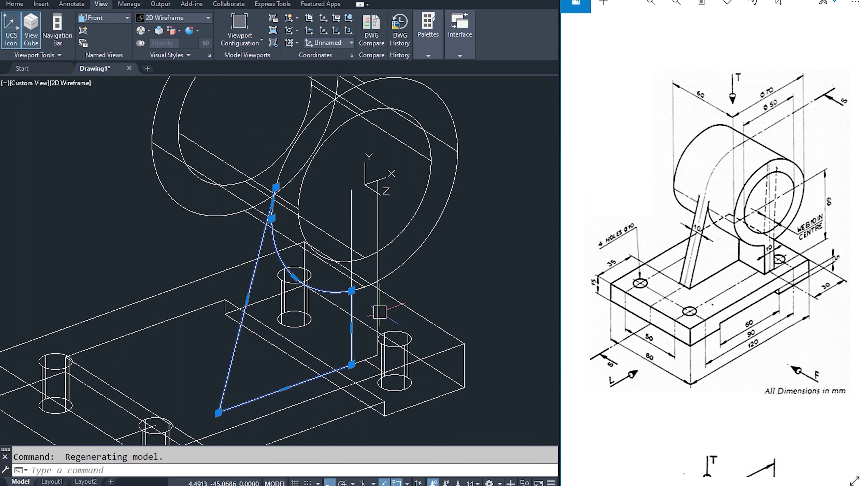
Delete the two leftover vertical lines, then undo the deletion.
key(Escape)
click(378, 268)
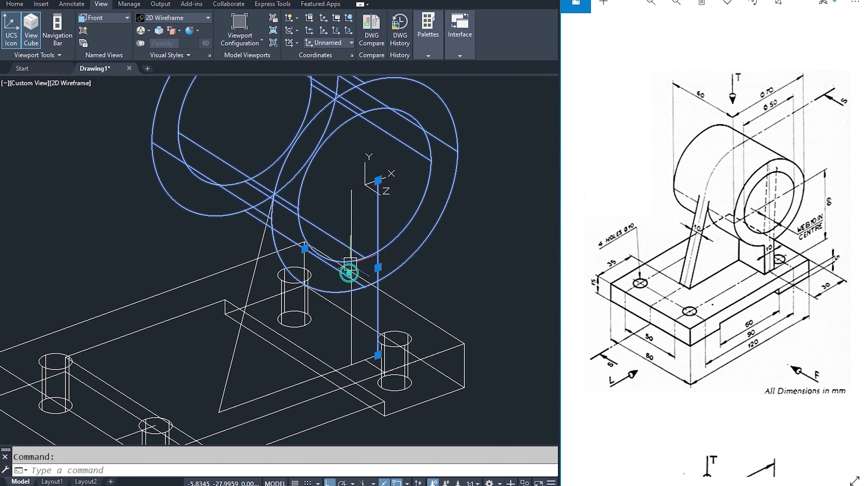
key(Escape)
click(351, 222)
click(377, 218)
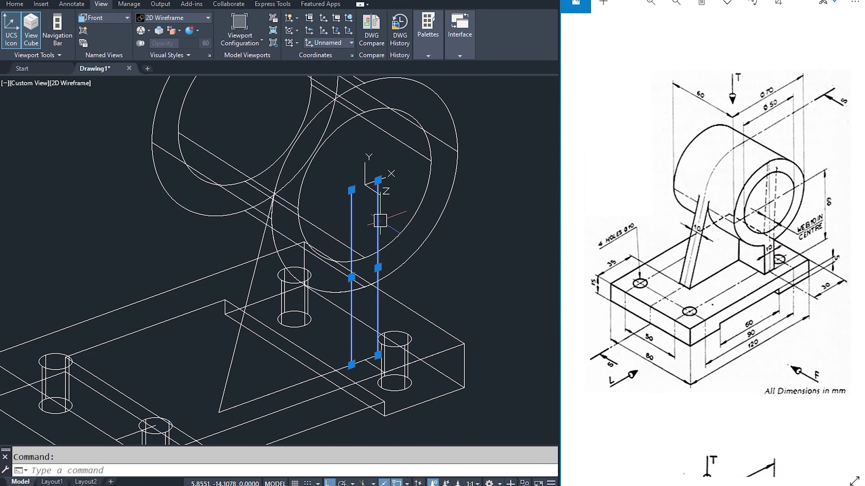
key(Delete)
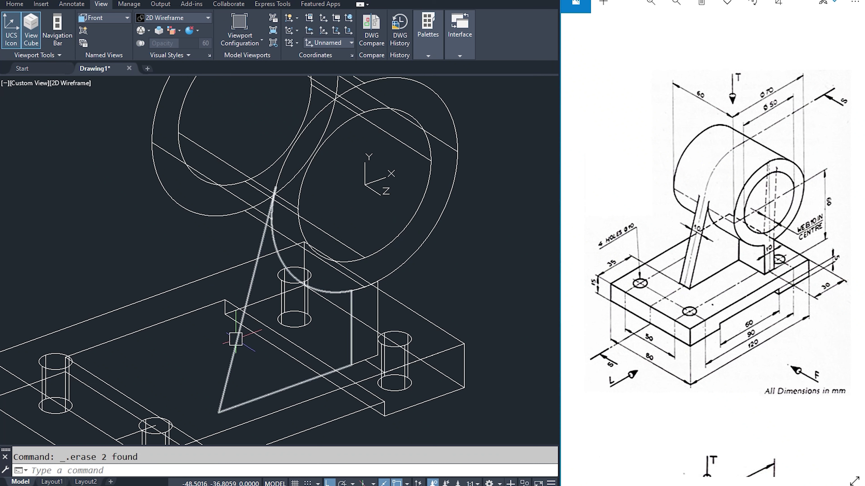
key(ctrl+z)
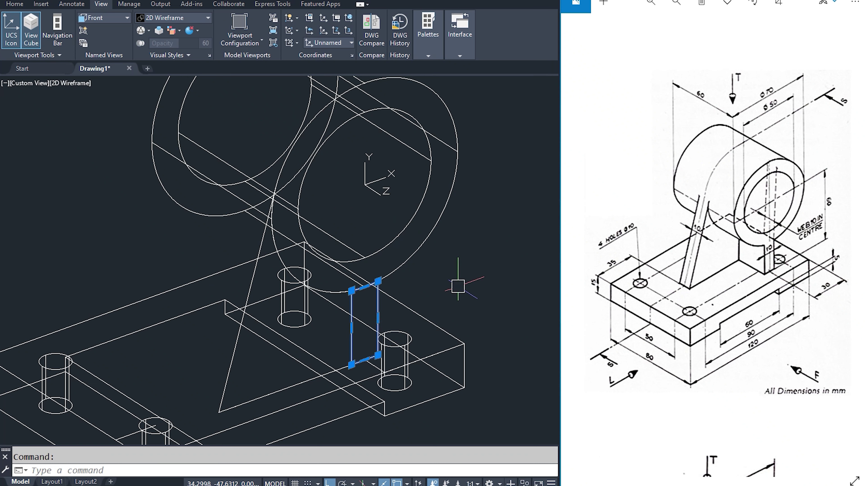
Extrude the support block outline 60 back and the web outline 10 high.
text(ext)
key(Return)
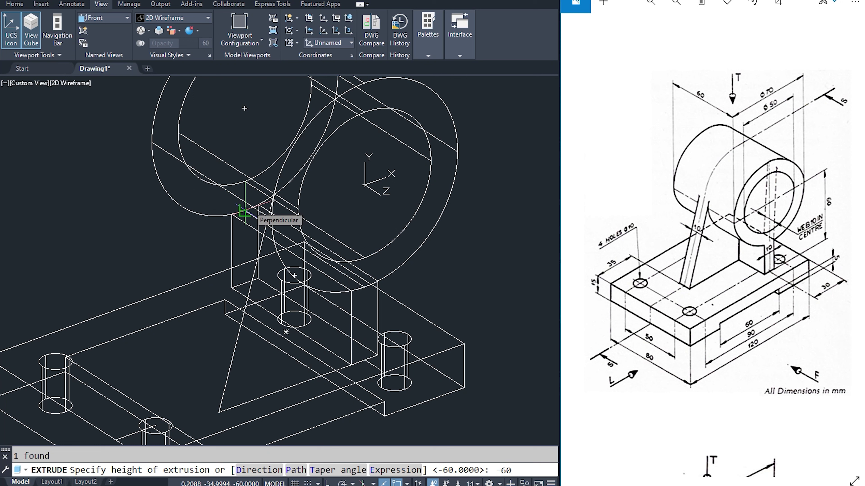
key(Return)
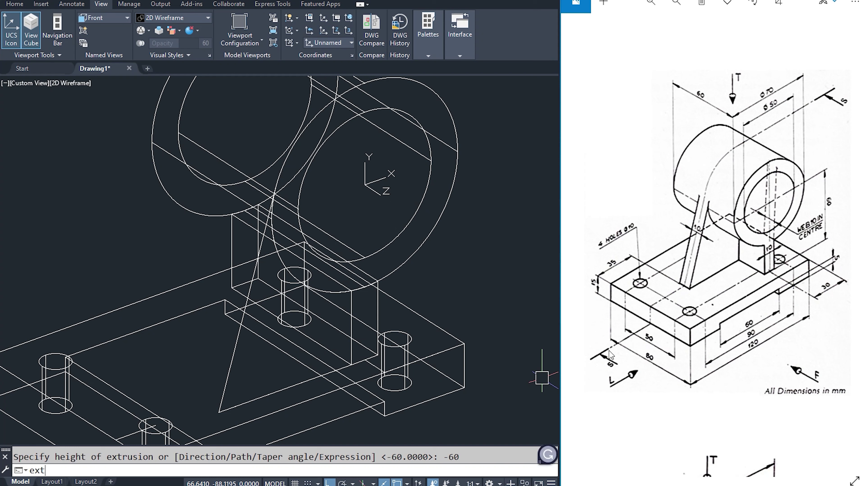
key(Return)
click(231, 372)
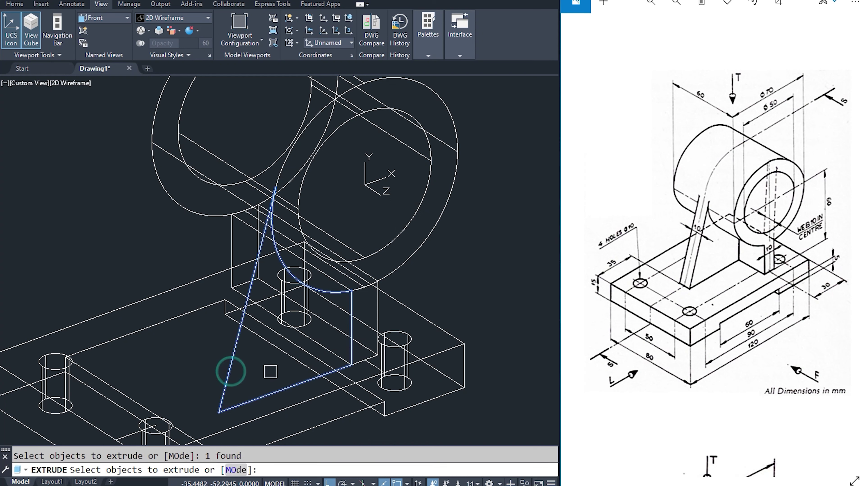
key(Return)
text(10)
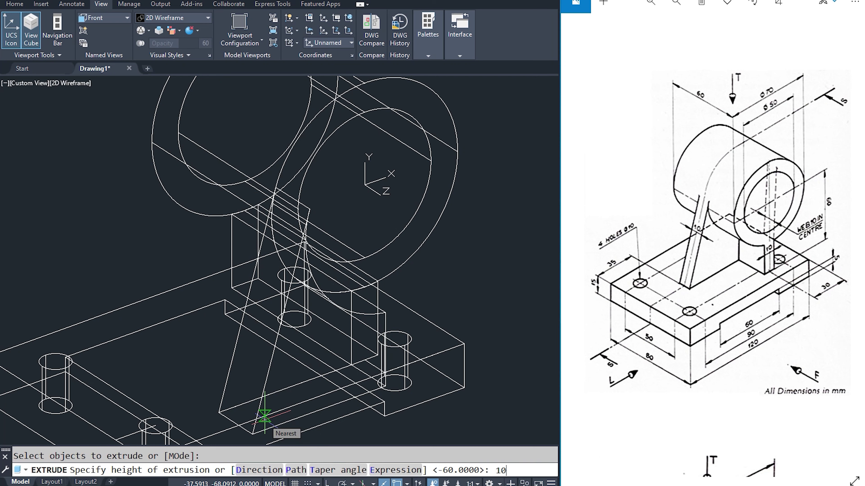
key(Return)
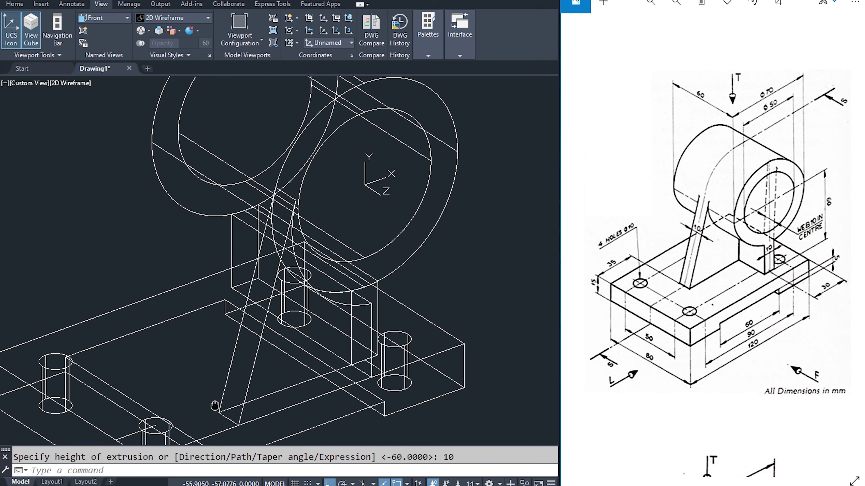
scroll(259, 361, down, 2)
scroll(191, 333, down, 3)
middle_drag(171, 323, 168, 361)
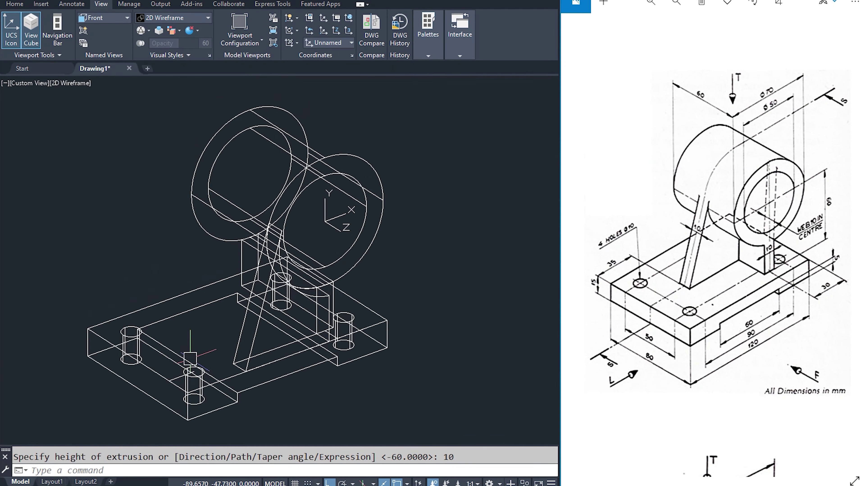
Draw a 35-long construction line from the base edge's midpoint.
text(l)
key(Return)
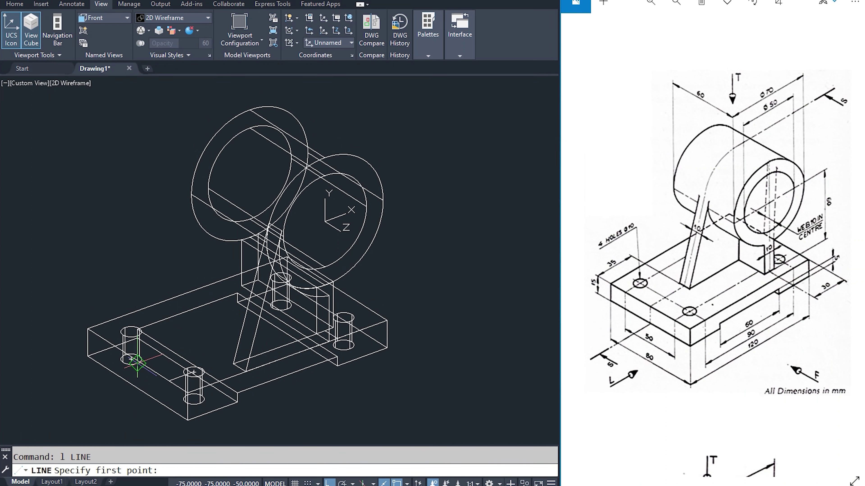
scroll(137, 363, up, 3)
scroll(138, 399, up, 2)
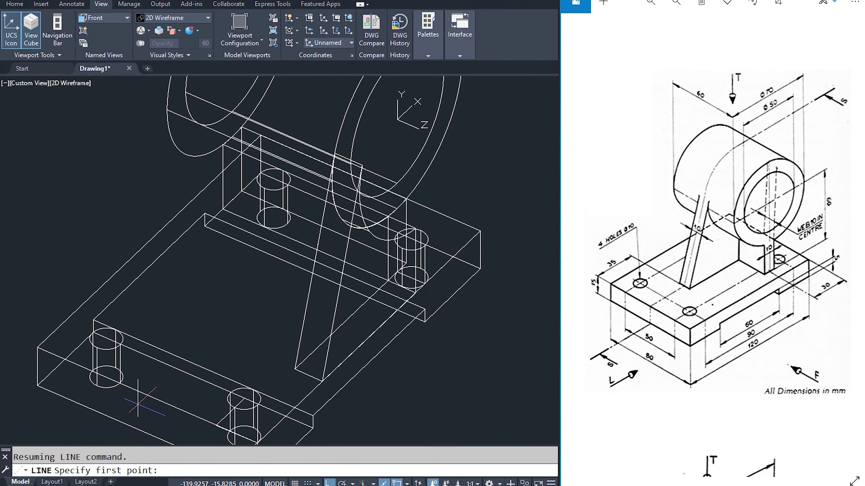
click(147, 395)
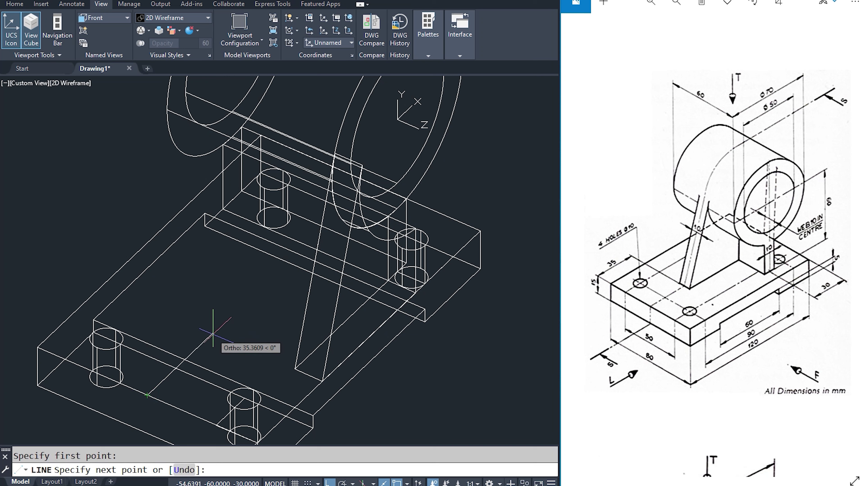
text(35)
key(Return)
key(Return)
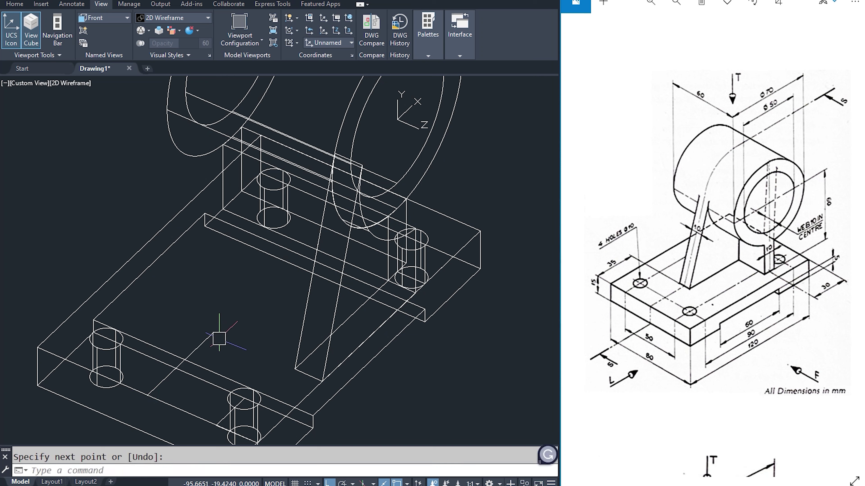
Move the web solid to the construction line's endpoint.
click(301, 348)
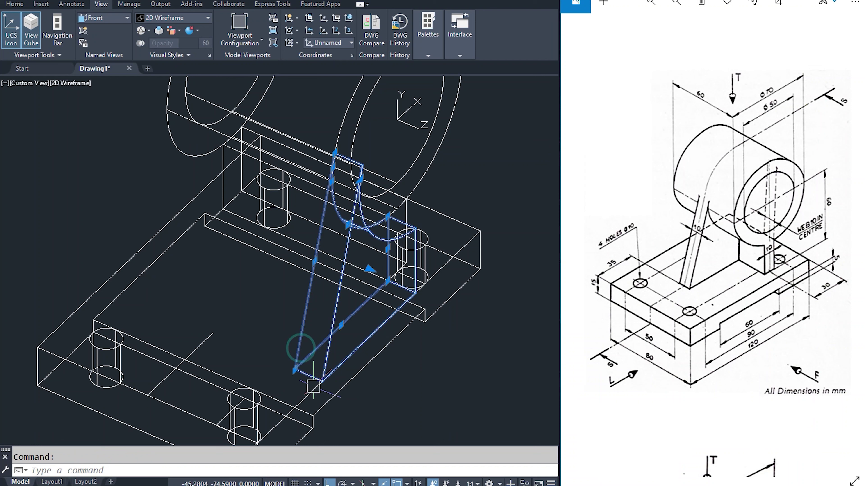
text(m)
key(Return)
click(309, 375)
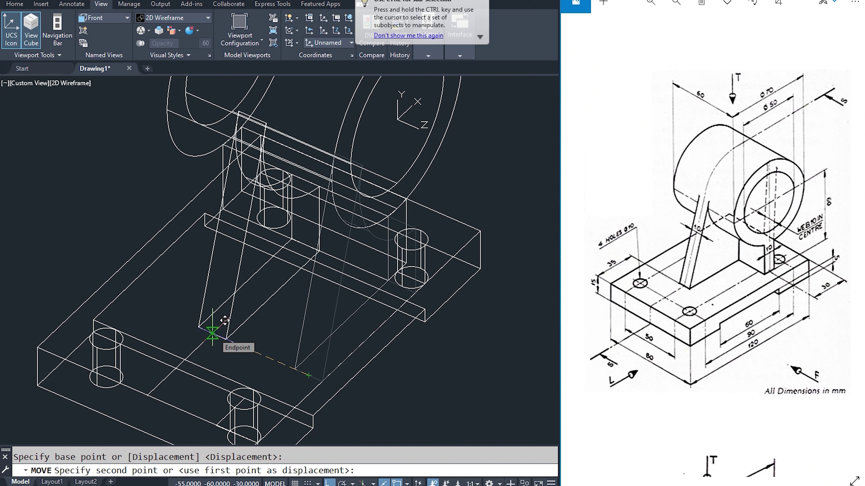
click(212, 334)
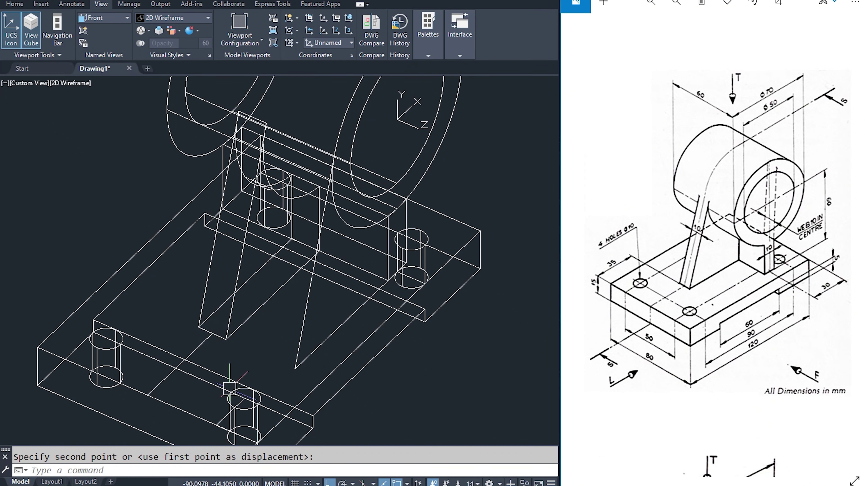
Erase the three leftover construction lines.
click(299, 349)
click(329, 338)
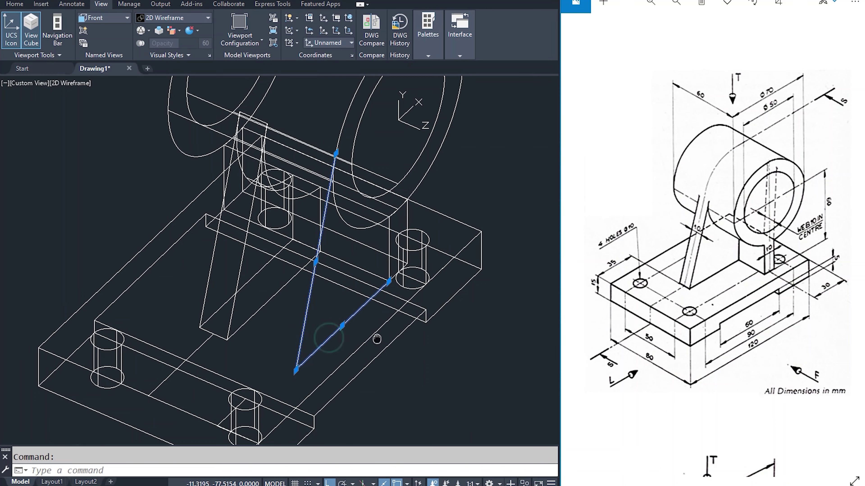
middle_drag(376, 339, 365, 368)
key(Delete)
click(185, 377)
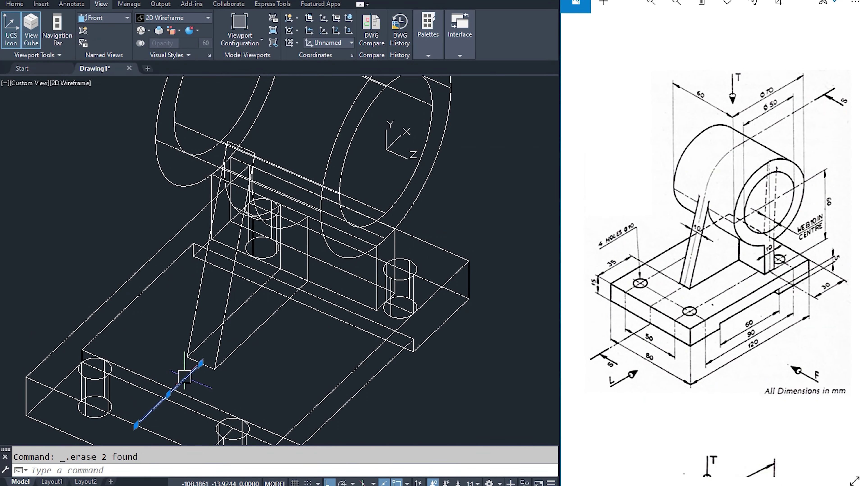
key(Delete)
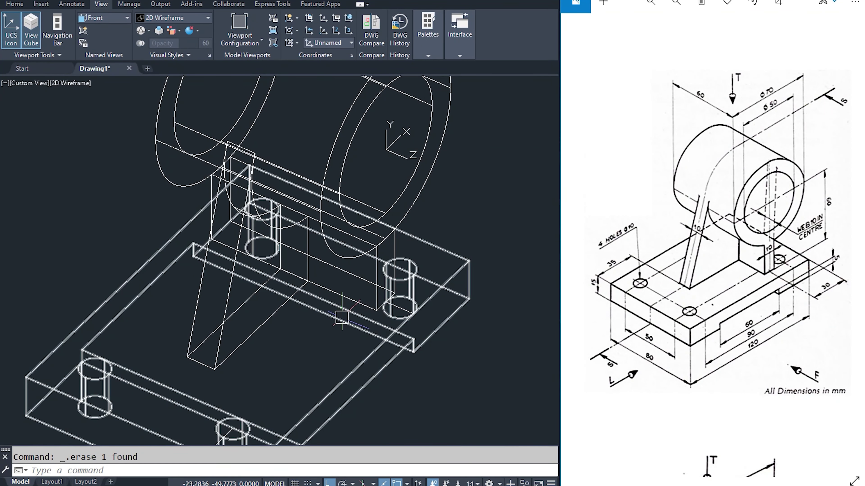
shift+middle_drag(330, 310, 278, 277)
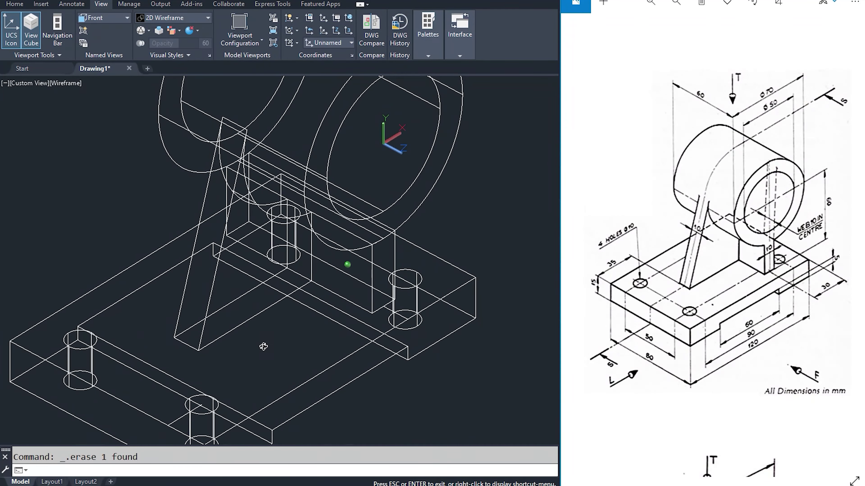
scroll(279, 277, down, 3)
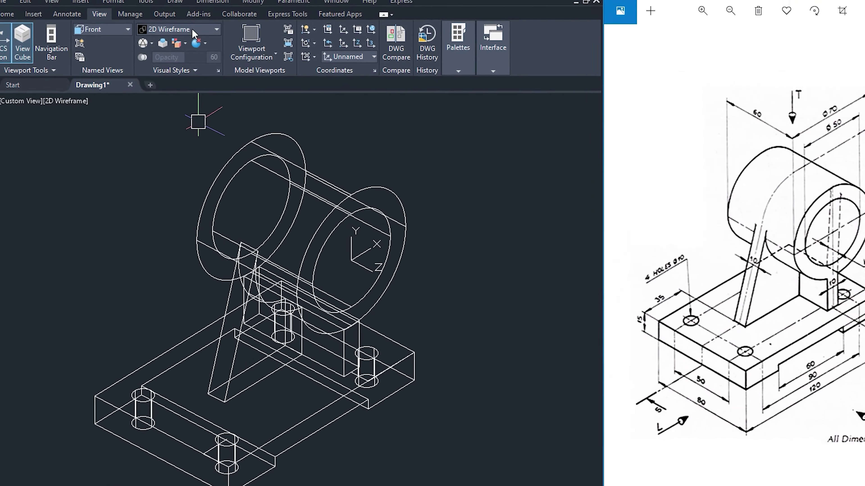
Switch to Realistic shading and orbit to inspect the bracket.
click(185, 18)
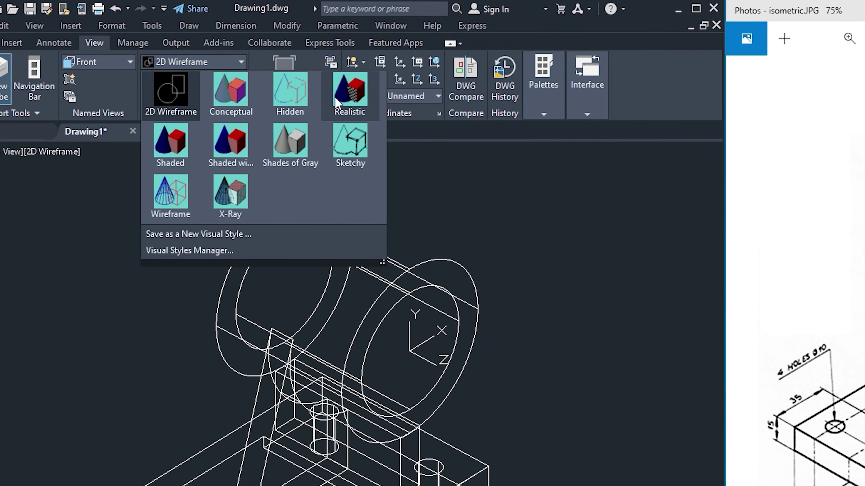
click(339, 95)
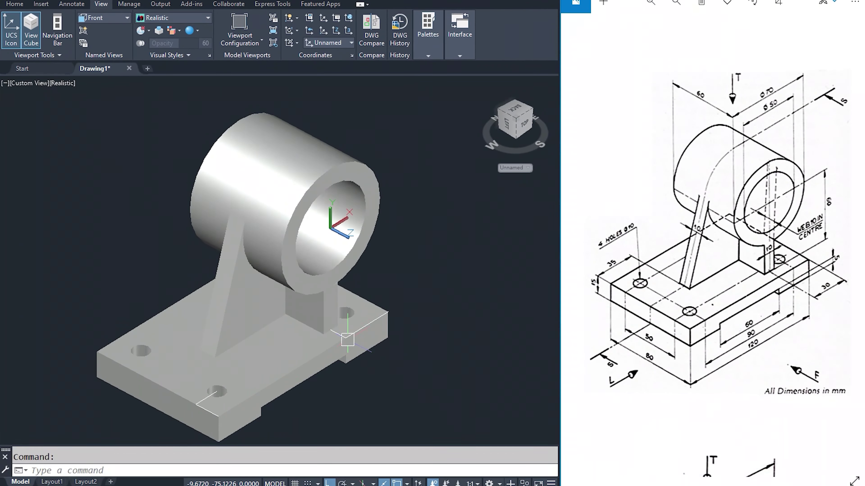
shift+middle_drag(332, 328, 338, 366)
click(312, 373)
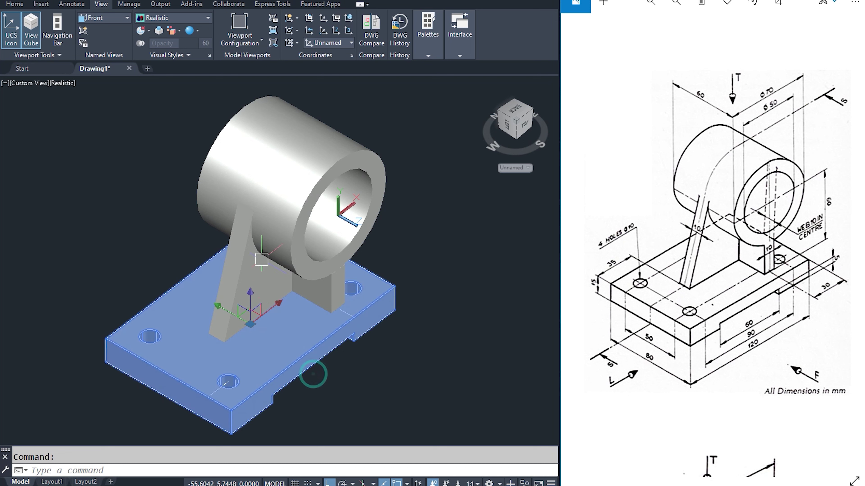
key(Escape)
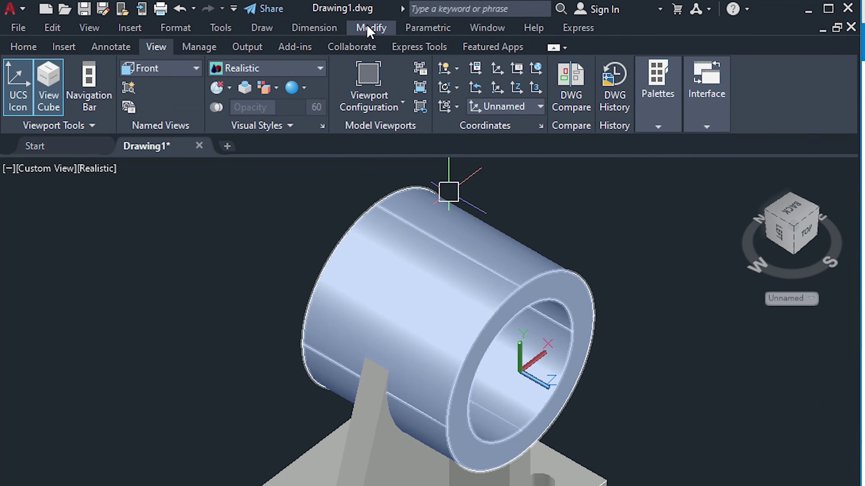
Union the cylinder, web, base and support block into one solid.
click(367, 25)
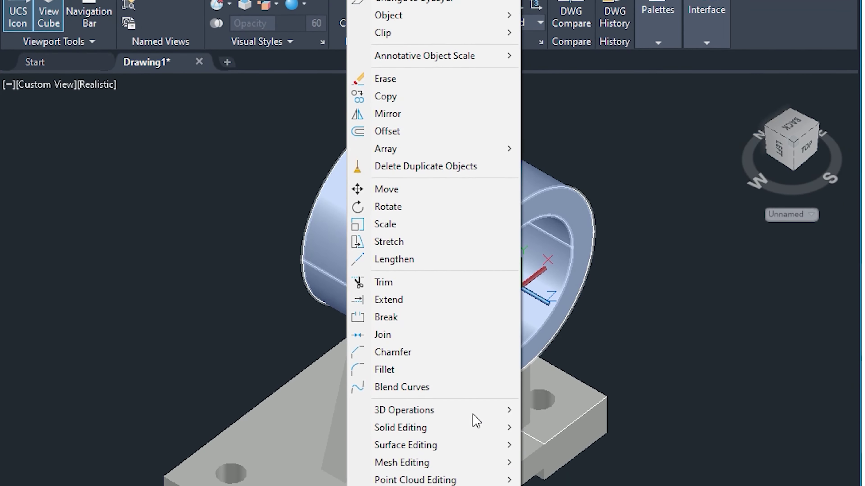
mouse_move(401, 391)
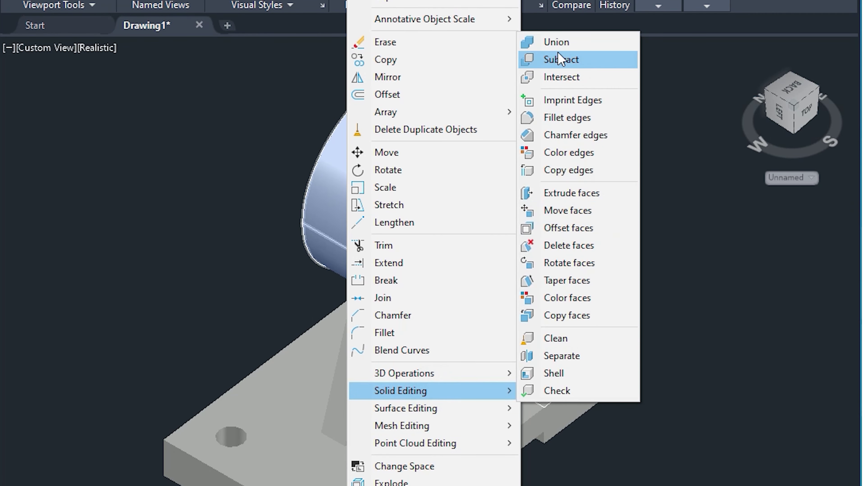
click(564, 45)
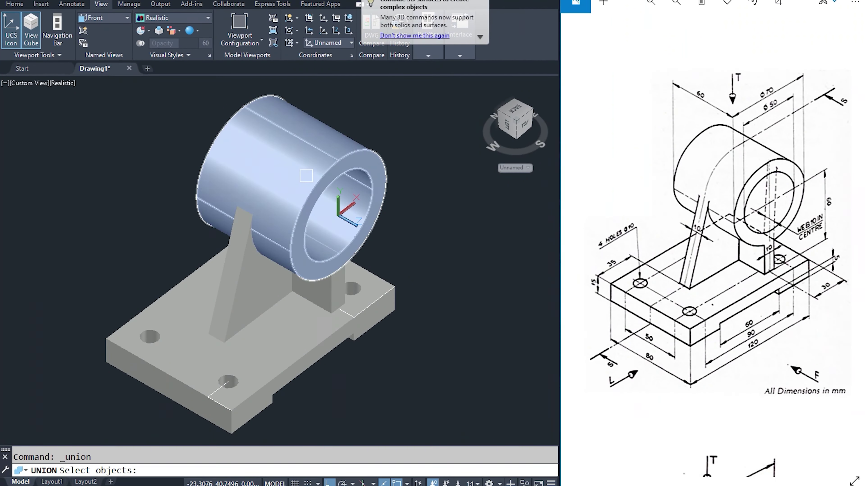
click(252, 262)
click(284, 349)
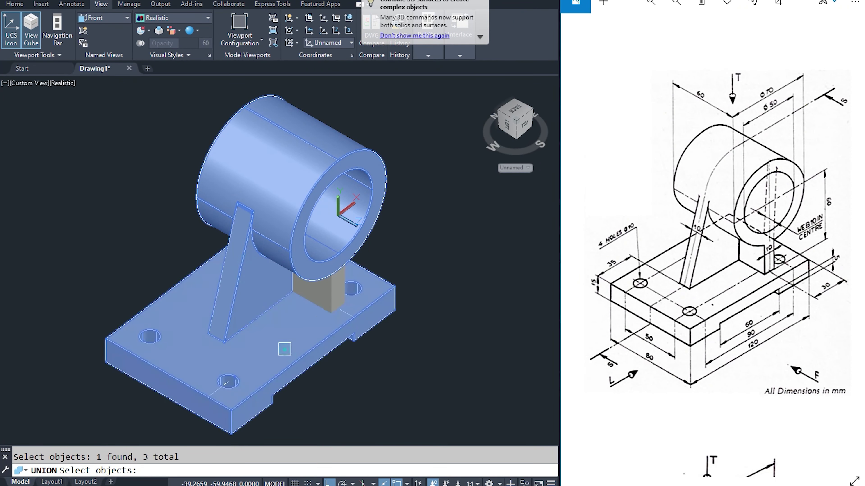
click(327, 293)
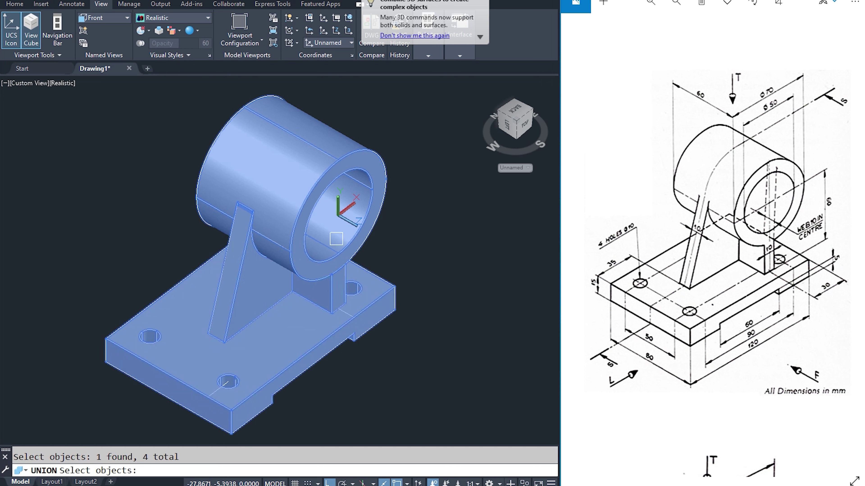
key(Return)
Erase the stray small objects and zoom to fit the whole model.
click(254, 276)
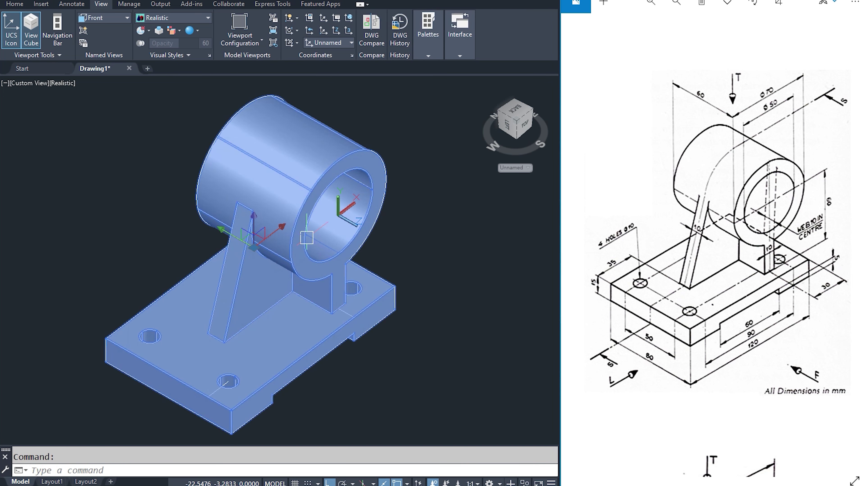
click(338, 214)
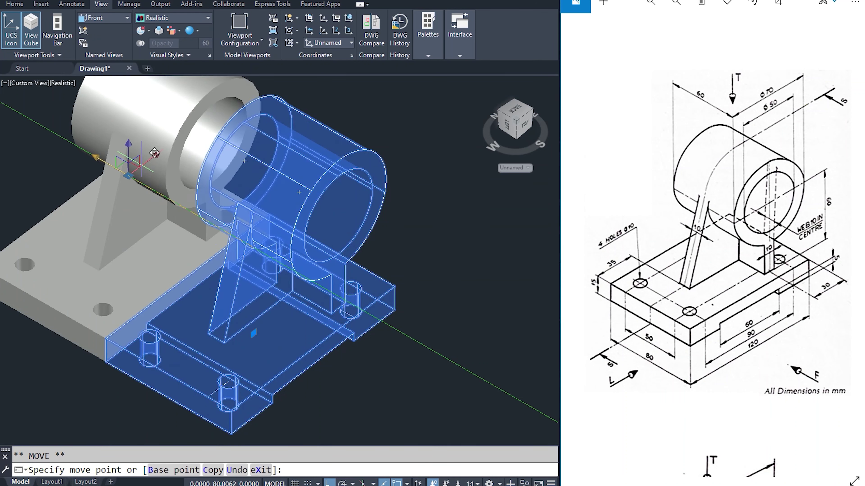
key(Escape)
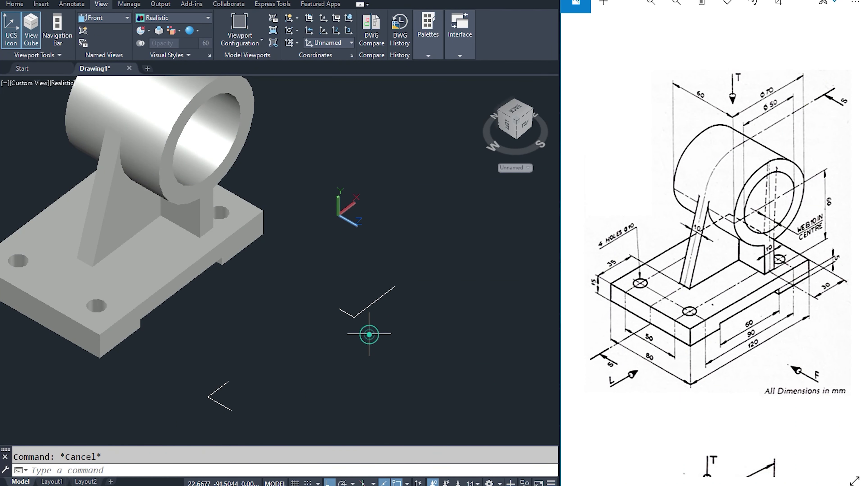
click(365, 302)
click(324, 280)
click(276, 423)
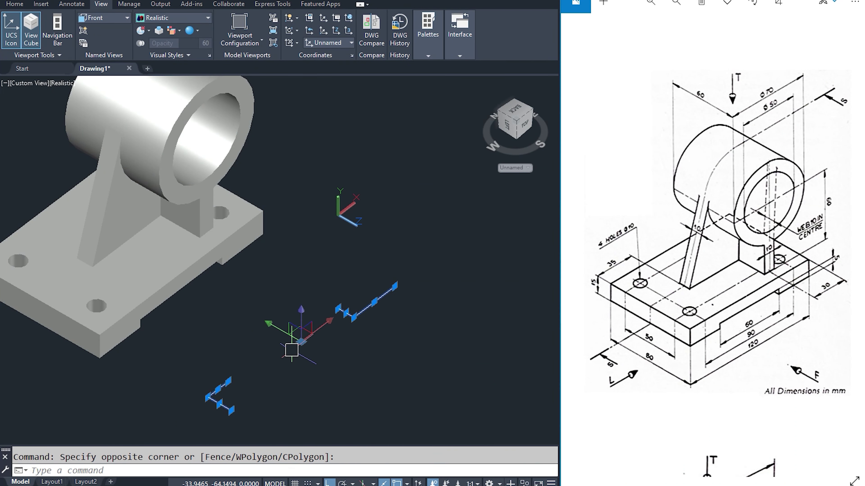
key(Delete)
middle_click(238, 284)
mouse_move(353, 354)
shift+middle_down()
mouse_move(377, 263)
mouse_move(351, 361)
shift+middle_up()
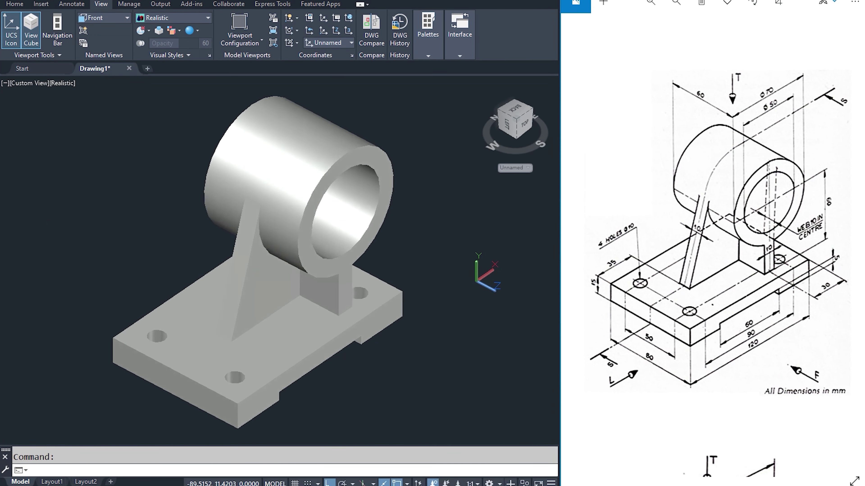